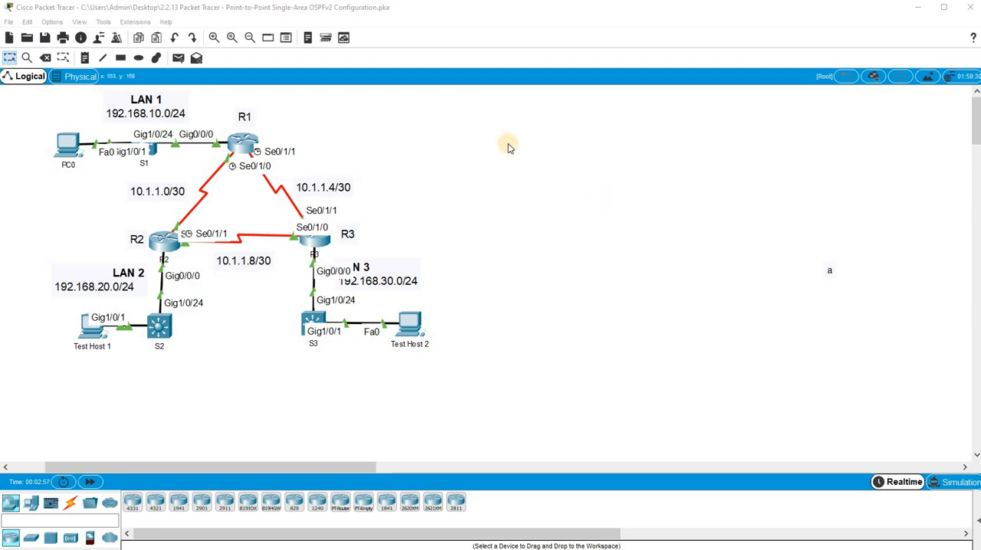
# - Open router R1's command line and enter privileged EXEC mode
pyautogui.click(245, 146)
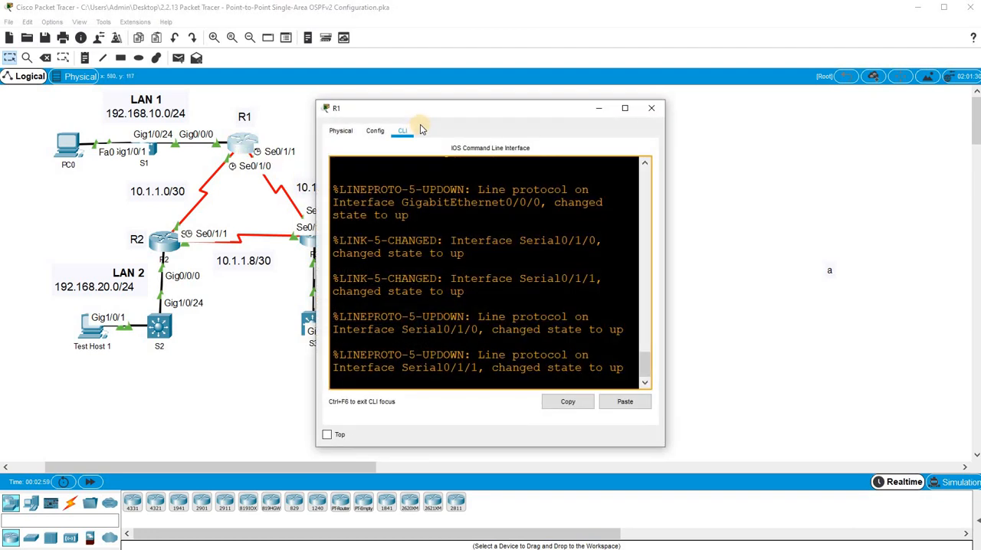
pyautogui.click(551, 186)
pyautogui.press('Return')
pyautogui.press('Return')
pyautogui.press('Return')
pyautogui.press('Return')
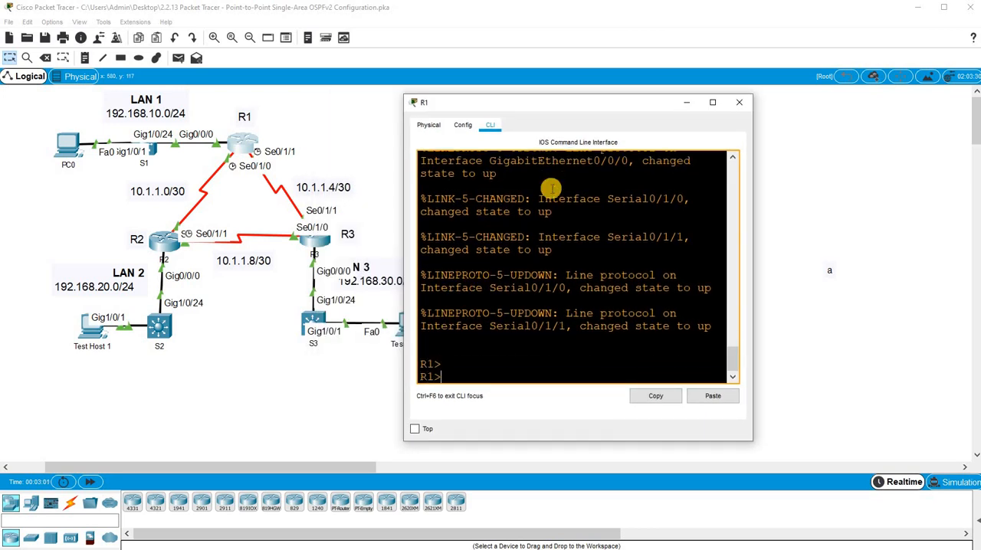
pyautogui.write('en')
pyautogui.press('Return')
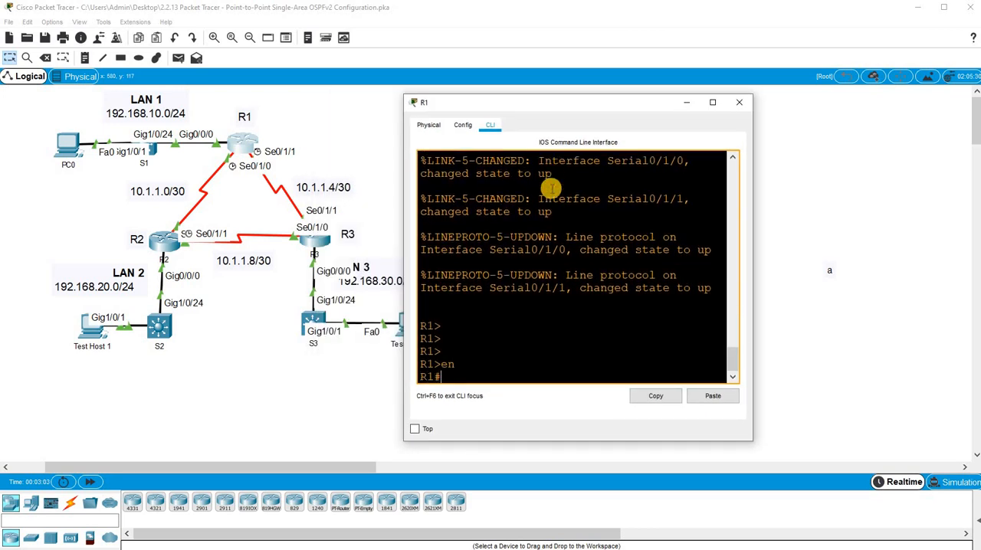
# - Enter global configuration mode on R1 with configure terminal
pyautogui.write('conf')
pyautogui.press('Tab')
pyautogui.write('terminal q')
pyautogui.press('Return')
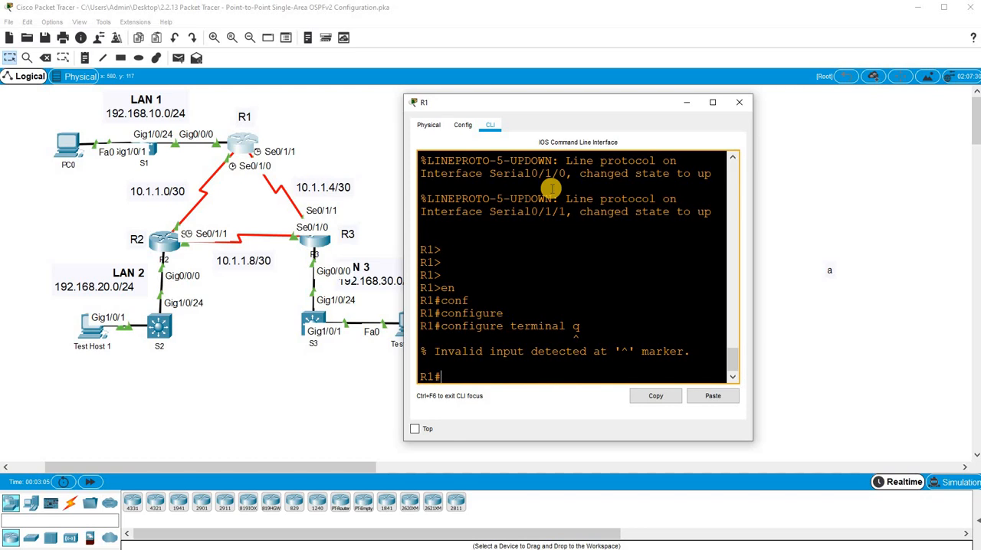
pyautogui.press('Up')
pyautogui.press('BackSpace')
pyautogui.press('Return')
pyautogui.press('Return')
pyautogui.press('Return')
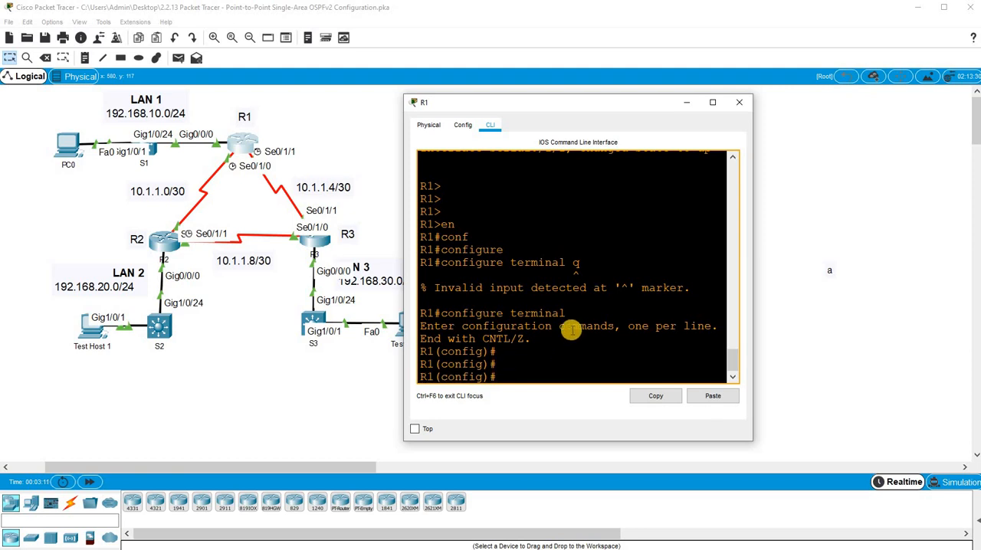
# - Start OSPF routing on R1 with process ID 10
pyautogui.write('route')
pyautogui.press('Tab')
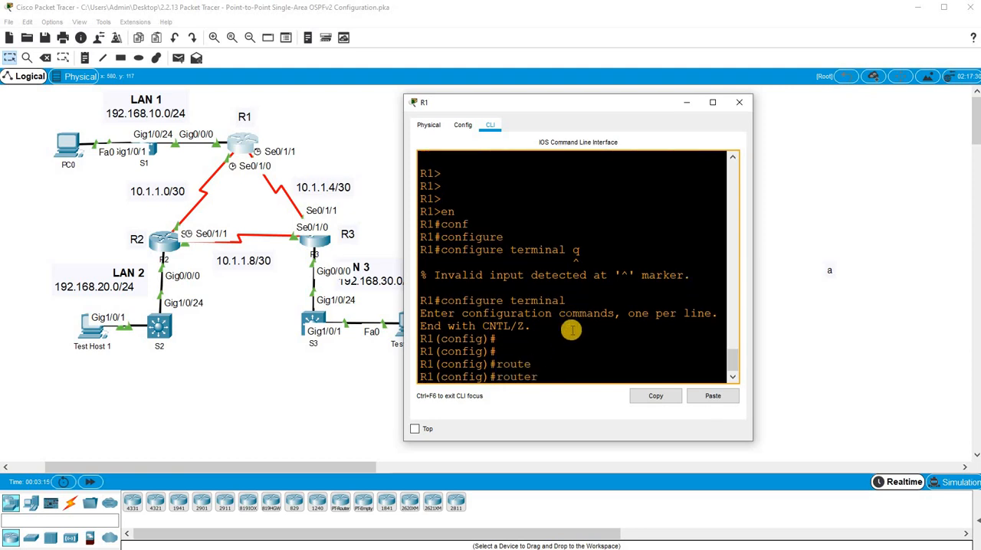
pyautogui.write('os')
pyautogui.press('Tab')
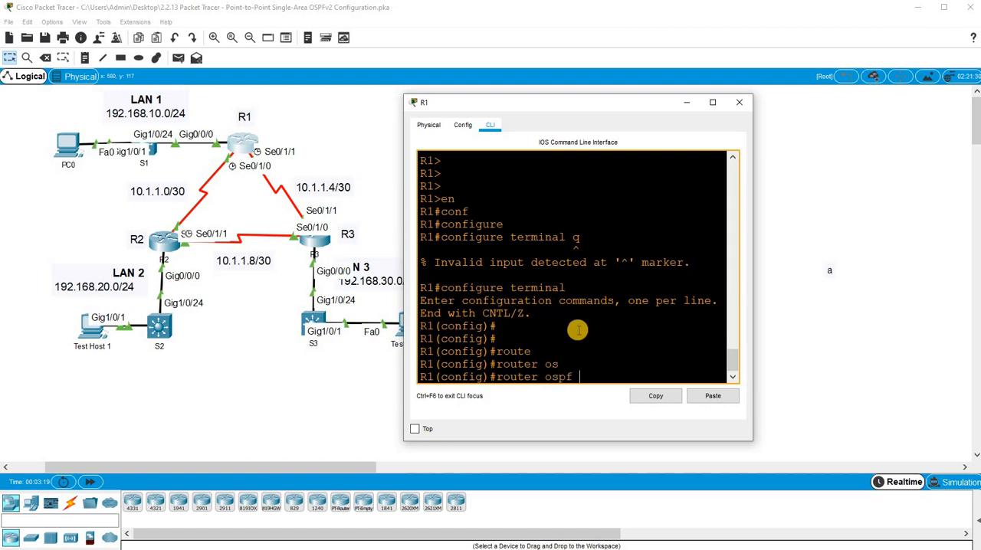
pyautogui.write('10')
pyautogui.press('Return')
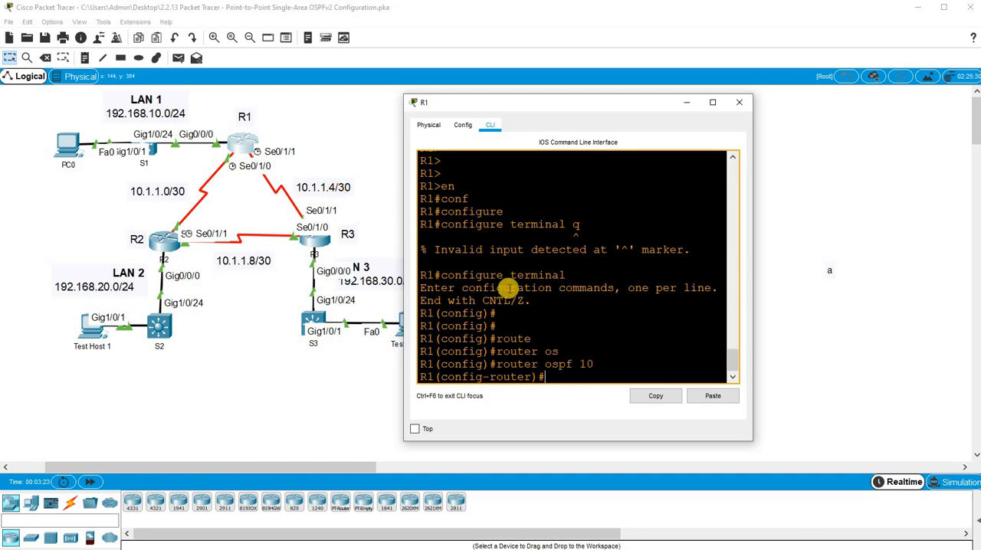
# - Set R1's OSPF router ID to 1.1.1.1
pyautogui.click(526, 311)
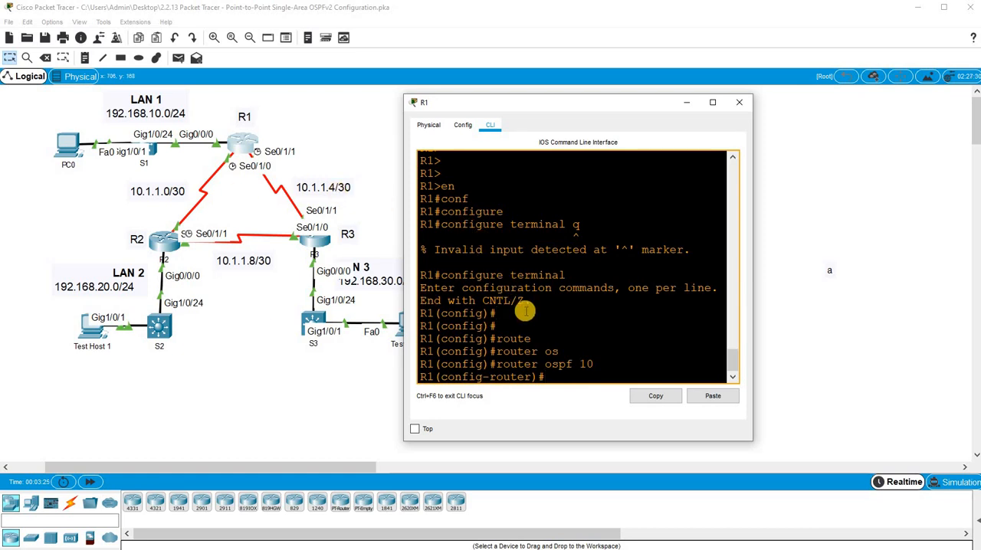
pyautogui.write('route')
pyautogui.press('Tab')
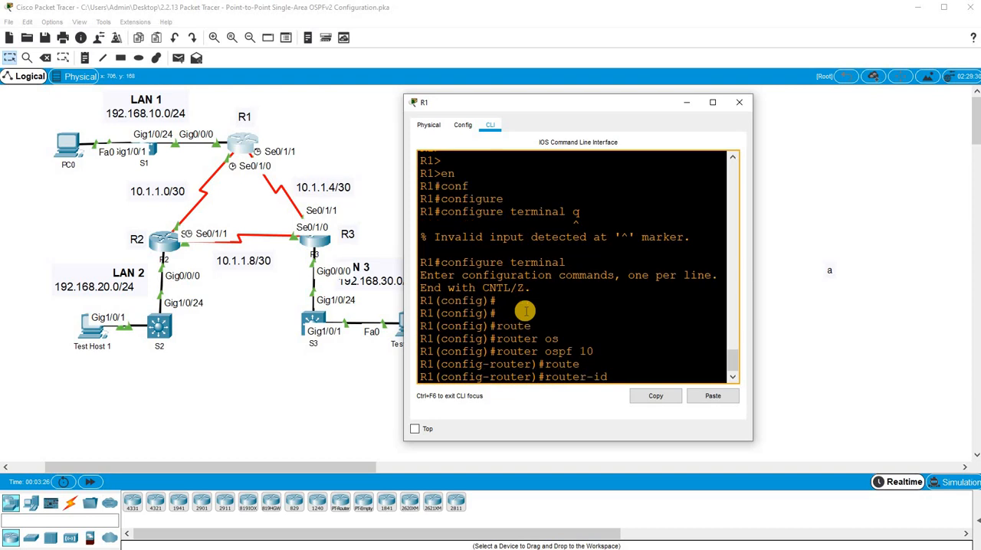
pyautogui.write('1.1.1.1')
pyautogui.press('Return')
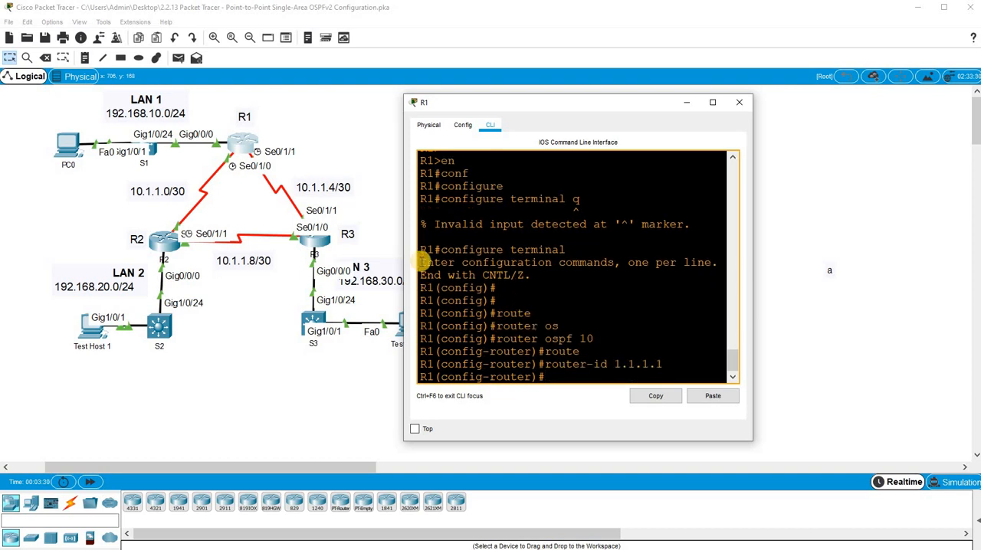
# - Open router R2's command line and go through privileged EXEC into global configuration mode
pyautogui.click(165, 242)
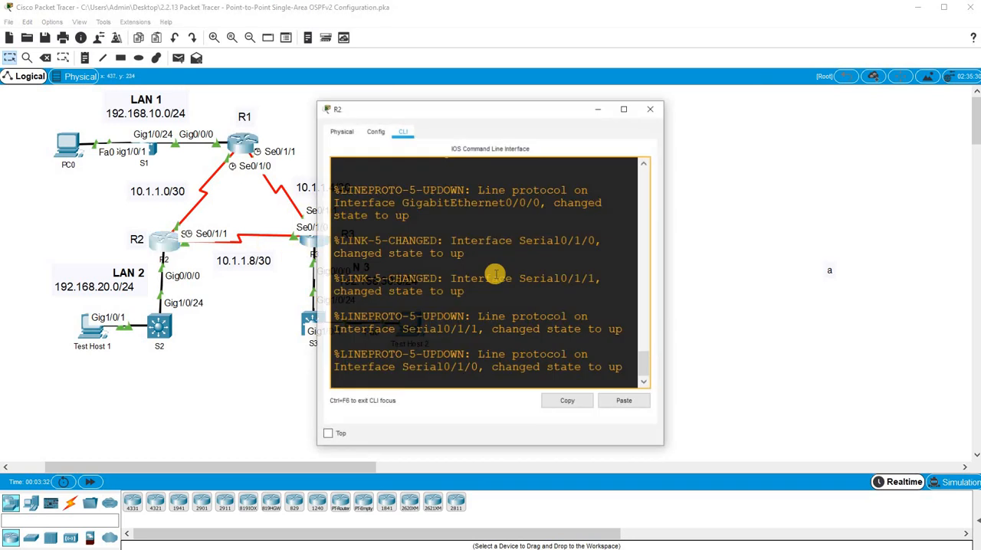
pyautogui.click(490, 295)
pyautogui.press('Return')
pyautogui.press('Return')
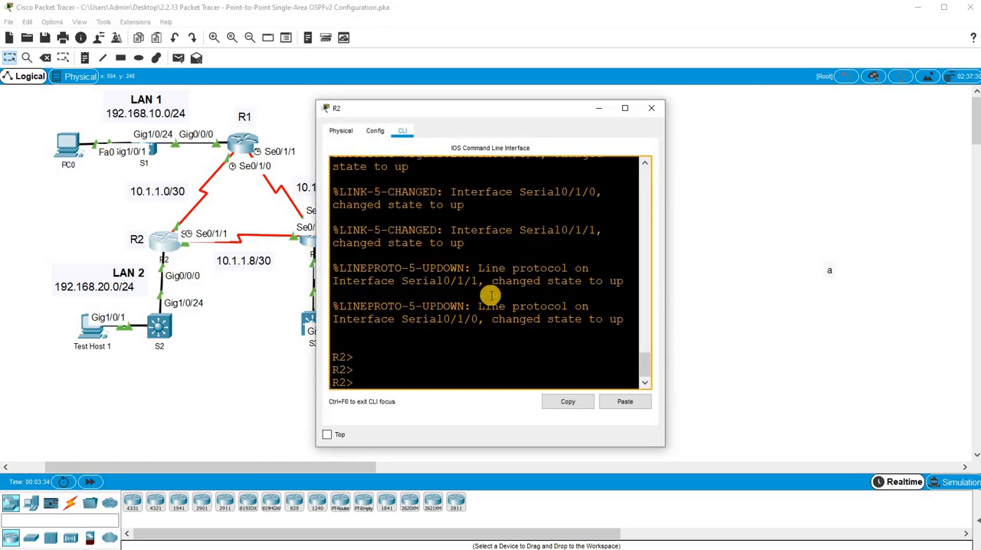
pyautogui.write('en')
pyautogui.press('Return')
pyautogui.write('conf')
pyautogui.press('Tab')
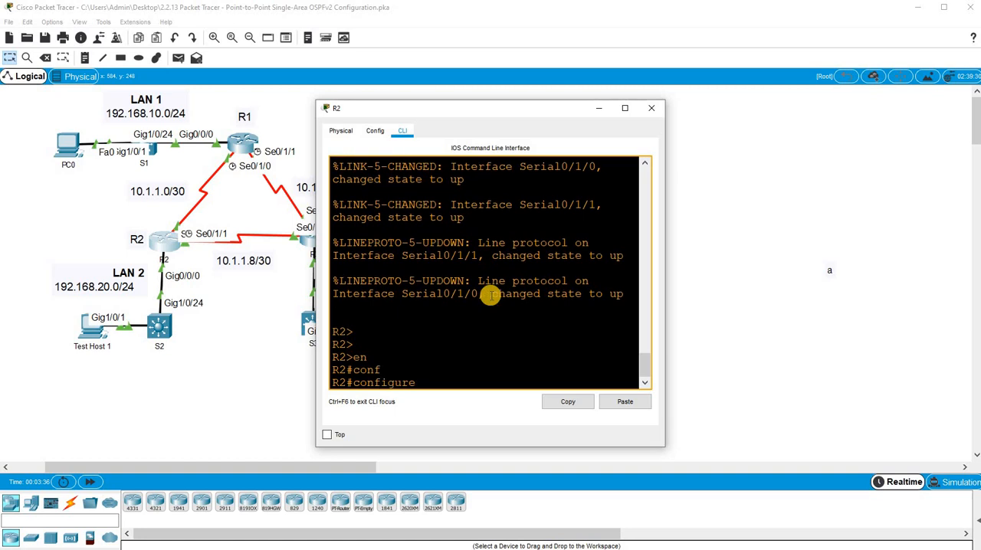
pyautogui.write('t')
pyautogui.press('Tab')
pyautogui.press('Return')
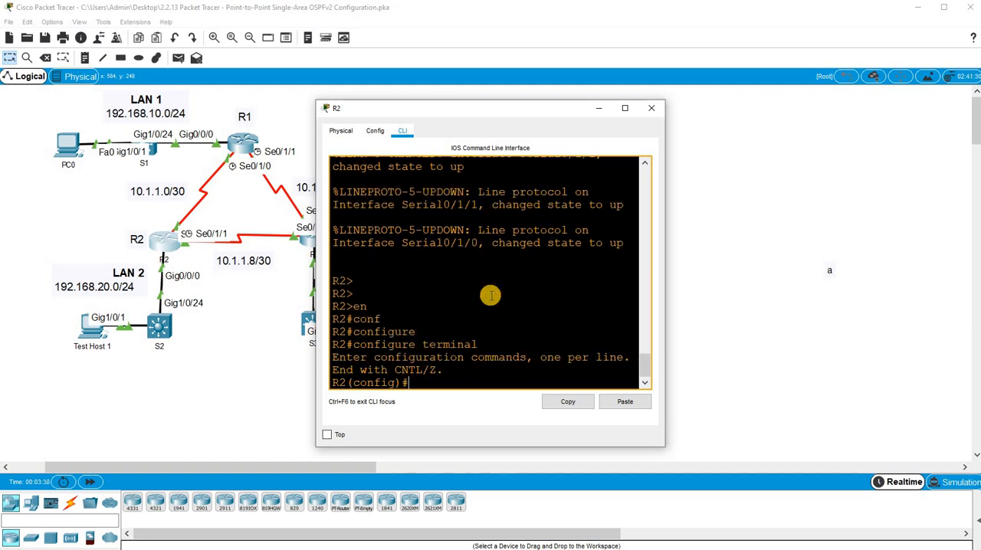
# - Start OSPF routing on R2 with process ID 10
pyautogui.write('router')
pyautogui.press('Tab')
pyautogui.write('os')
pyautogui.press('Tab')
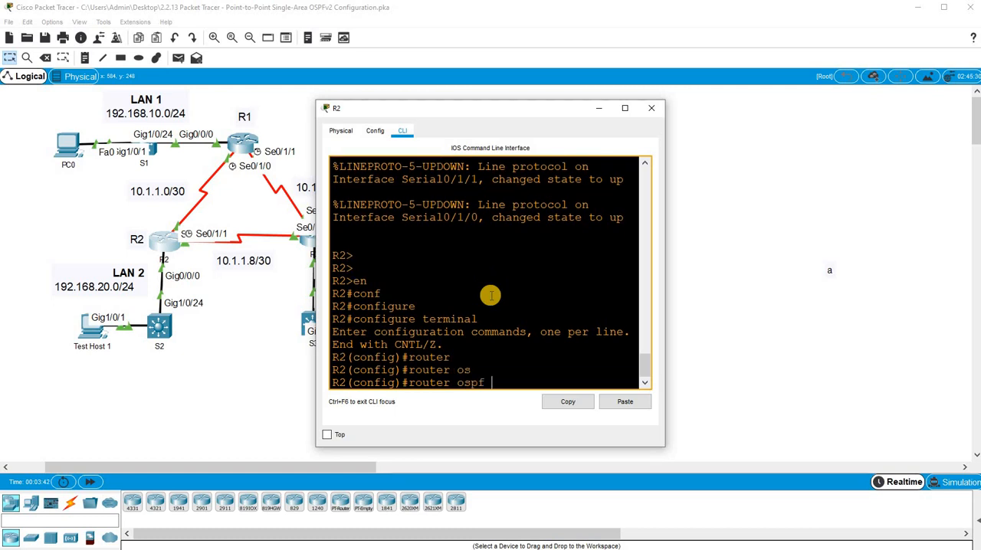
pyautogui.write('10')
pyautogui.press('Return')
# - Set R2's OSPF router ID to 2.2.2.2
pyautogui.write('router)#ro')
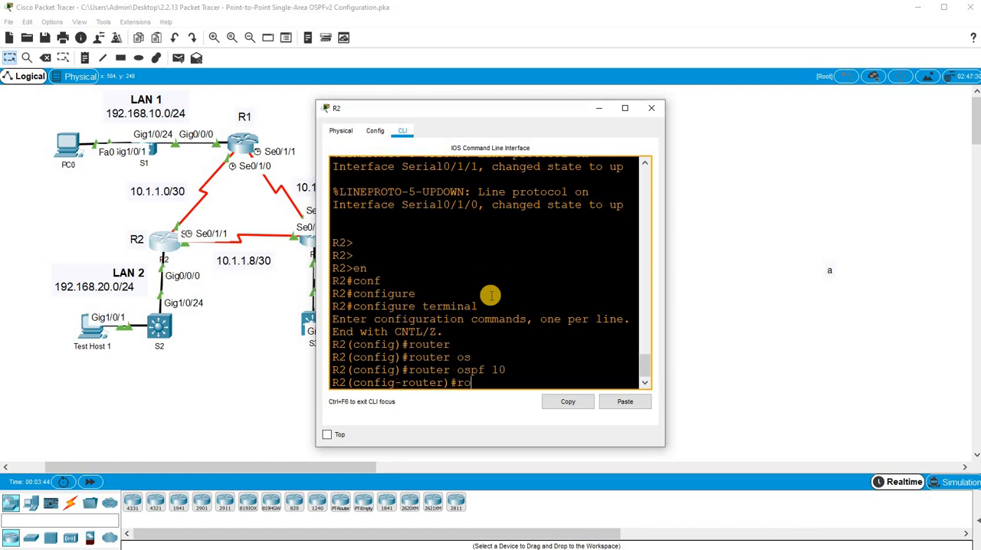
pyautogui.press('Tab')
pyautogui.write('2.2.2.2')
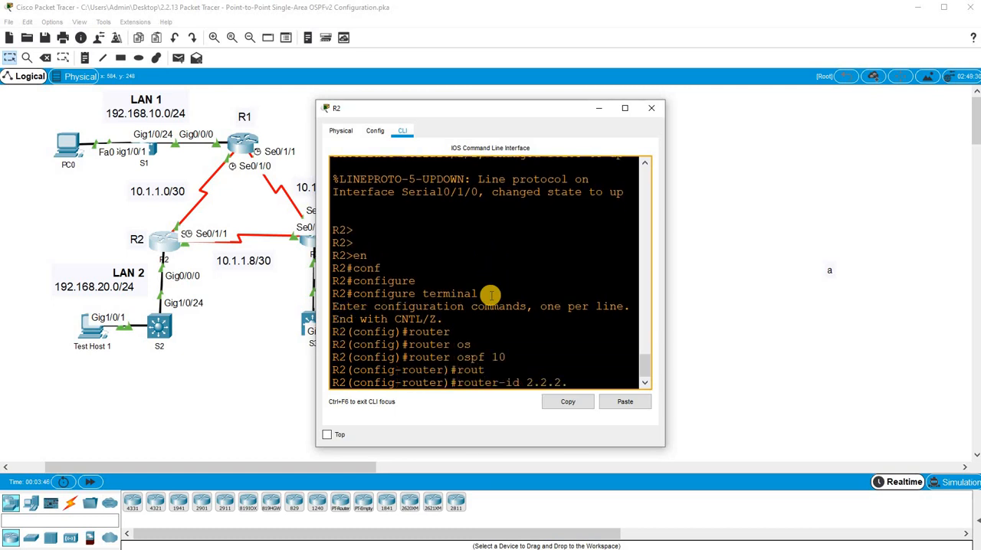
pyautogui.press('Return')
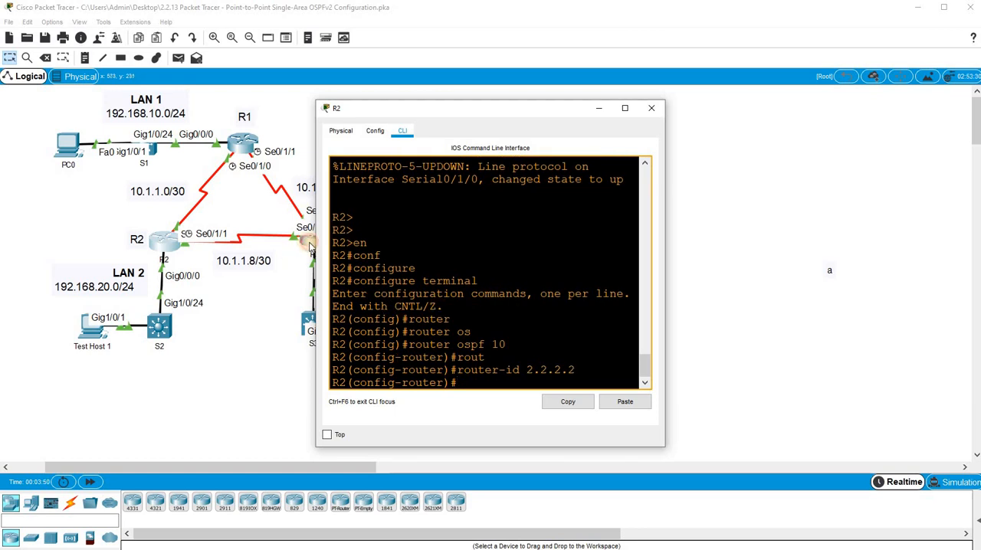
# - Open router R3's command line and enter privileged EXEC mode
pyautogui.click(482, 253)
pyautogui.press('Return')
pyautogui.press('Return')
pyautogui.press('Return')
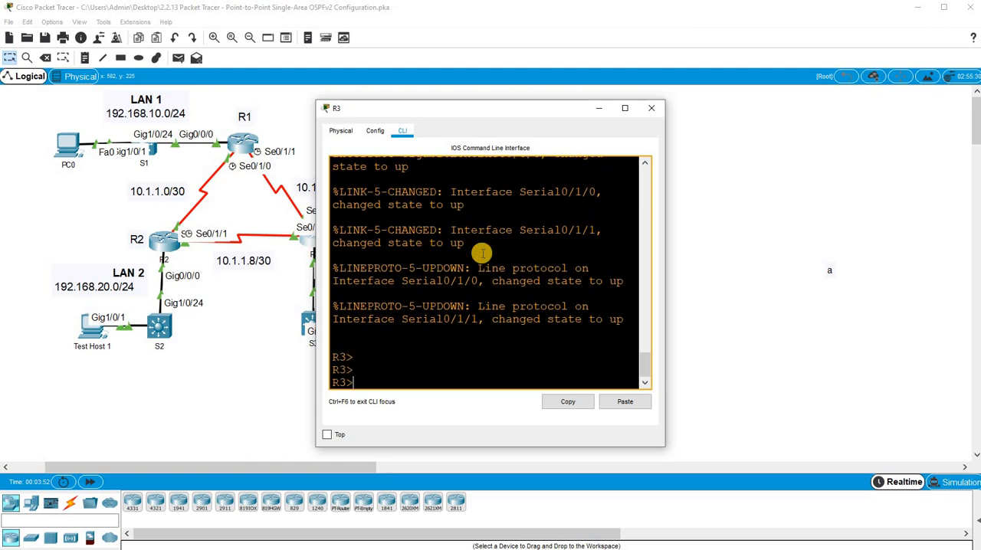
pyautogui.write('en')
pyautogui.press('Return')
pyautogui.press('Return')
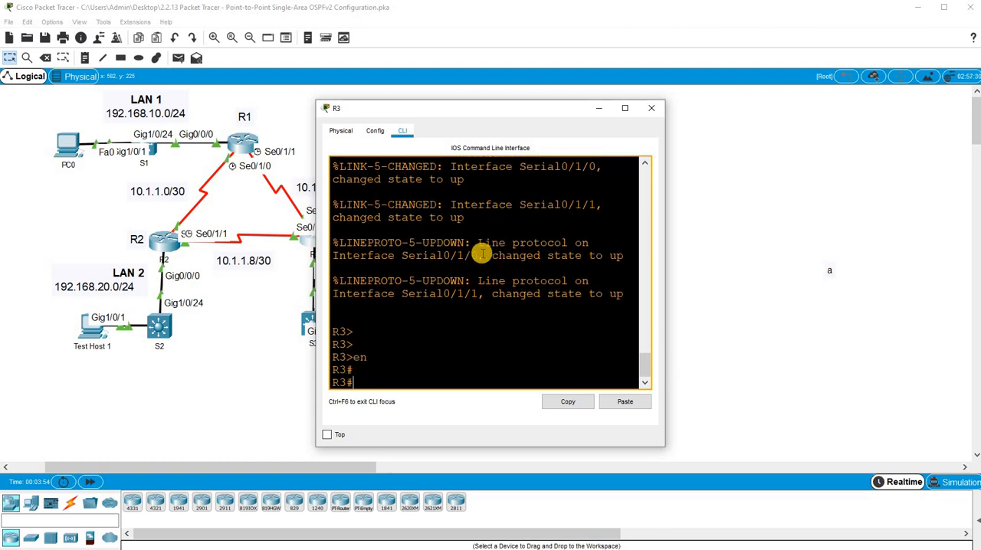
# - Enter global configuration mode on R3 with configure terminal
pyautogui.write('conf')
pyautogui.press('Tab')
pyautogui.write('t')
pyautogui.press('Tab')
pyautogui.press('Return')
pyautogui.press('Return')
pyautogui.press('Return')
pyautogui.press('Return')
pyautogui.press('Return')
pyautogui.press('Return')
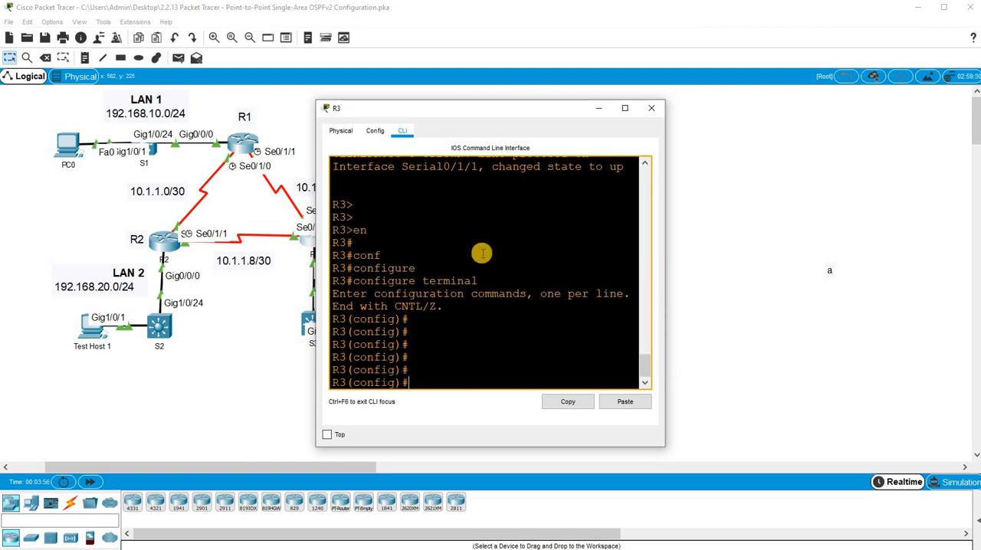
# - Start OSPF routing on R3 with process ID 10
pyautogui.write('router os')
pyautogui.press('Tab')
pyautogui.write('1')
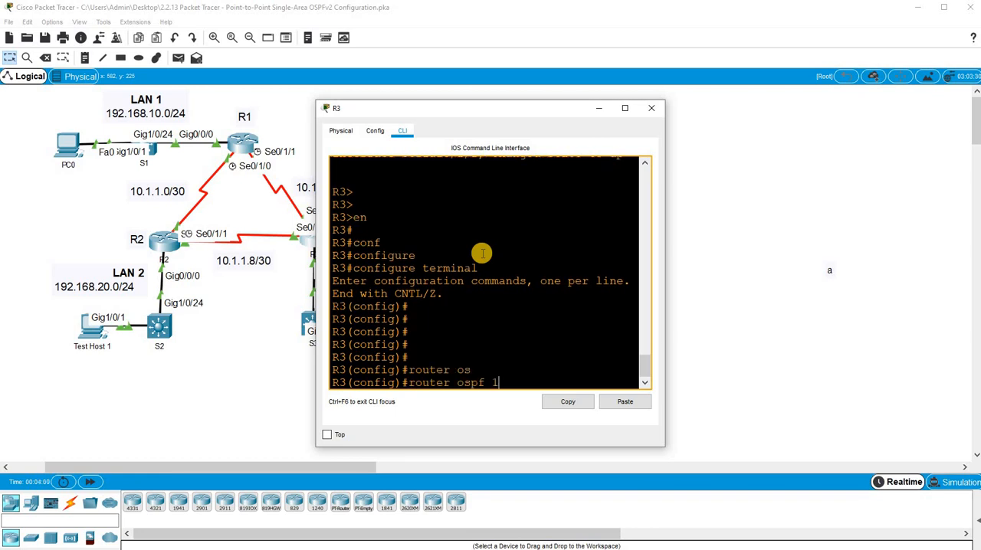
pyautogui.write('0')
pyautogui.press('Return')
pyautogui.press('Return')
pyautogui.press('Return')
pyautogui.press('Return')
pyautogui.press('Return')
pyautogui.press('Return')
# - Set R3's OSPF router ID to 3.3.3.3
pyautogui.write('ro')
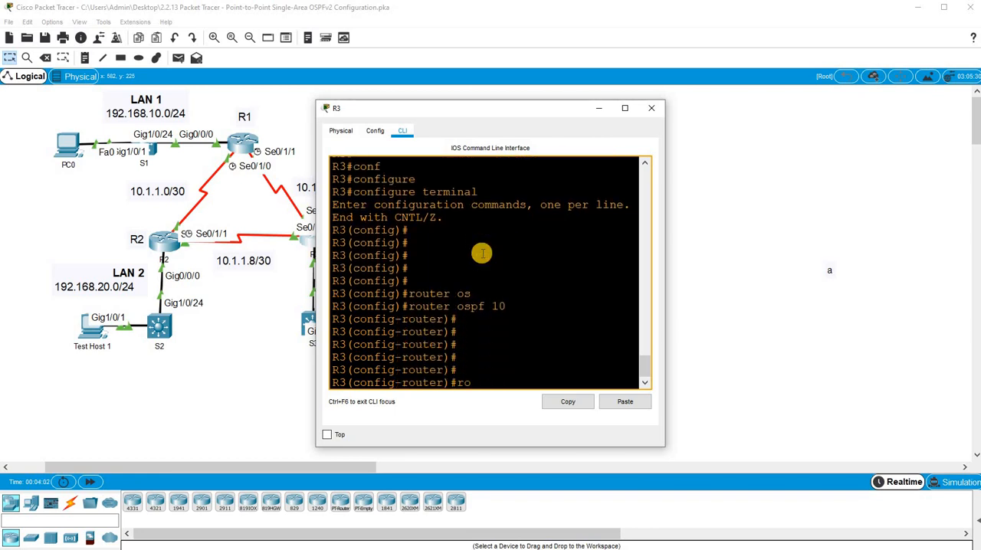
pyautogui.write('ut')
pyautogui.press('Tab')
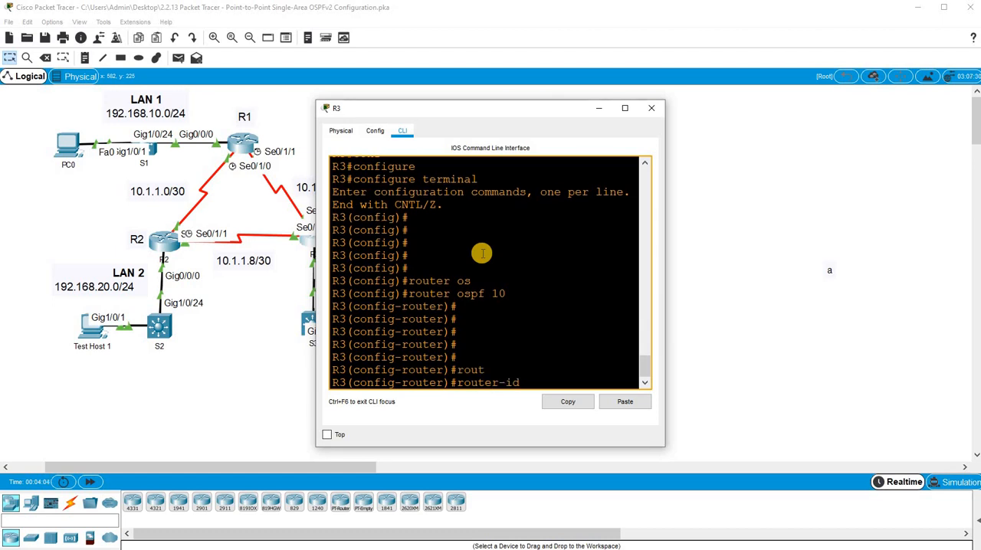
pyautogui.write('3.3.3.3')
pyautogui.press('Return')
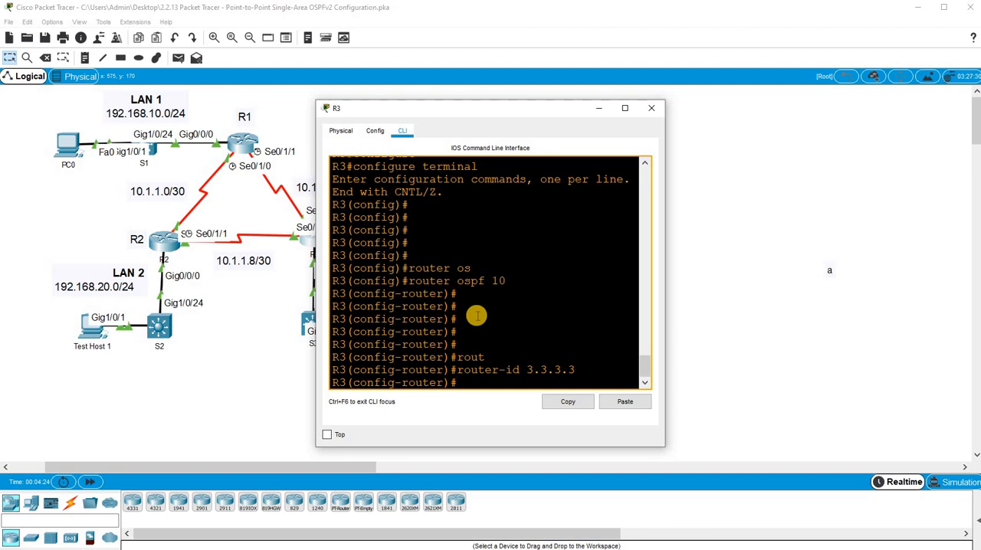
# - Place a text note reading 255.255.255.252 in the topology beside R2, then return to the selection tool
pyautogui.moveTo(444, 112); pyautogui.dragTo(501, 114)
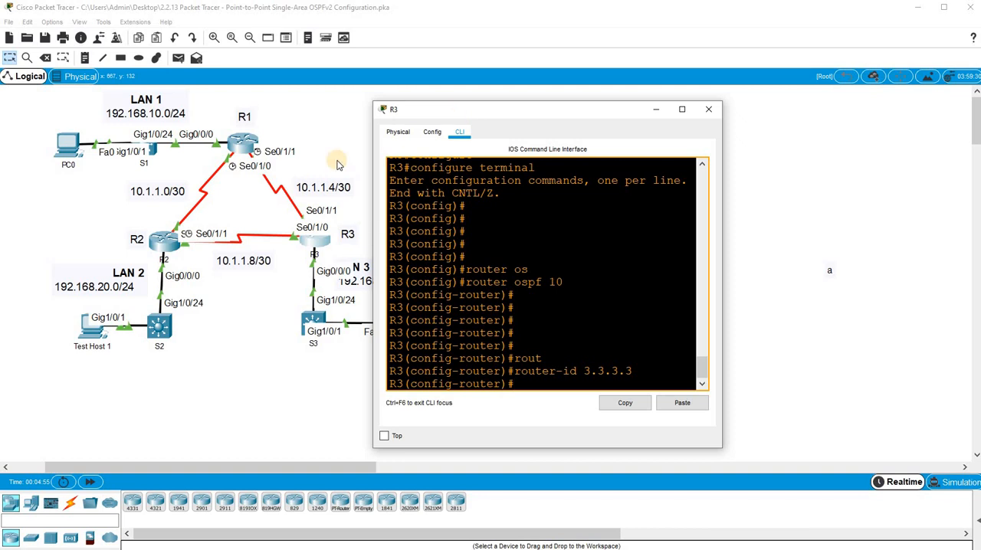
pyautogui.click(86, 61)
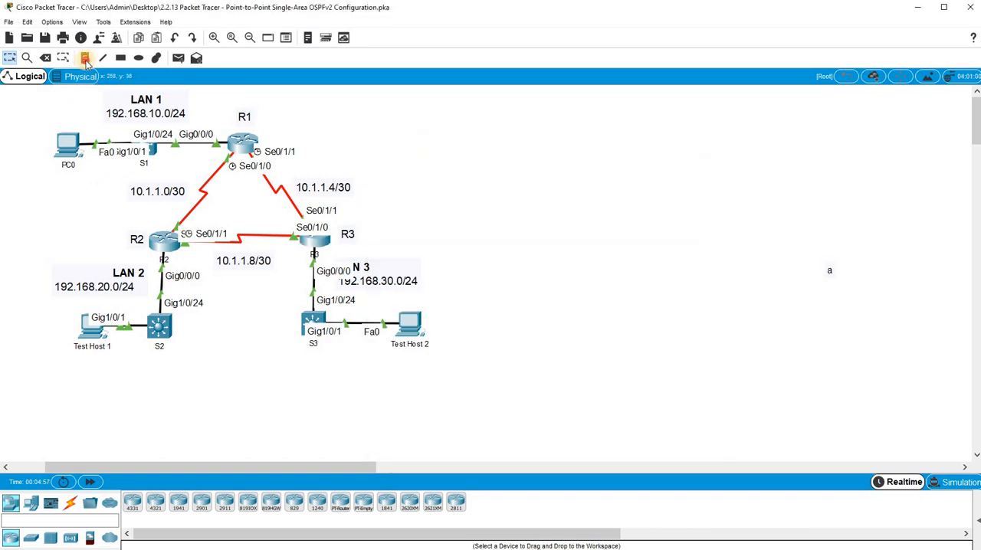
pyautogui.click(51, 210)
pyautogui.write('255.255.255')
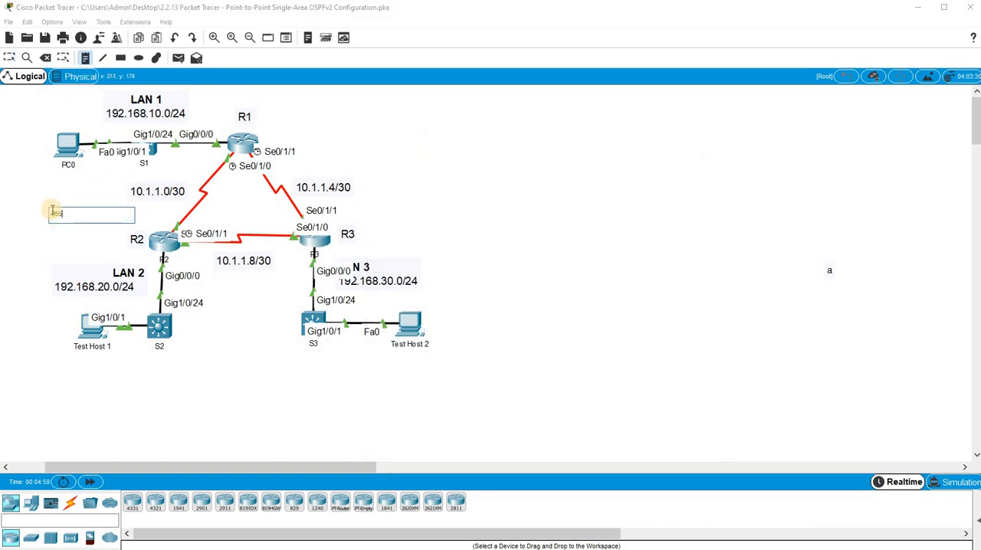
pyautogui.write('.252')
pyautogui.click(26, 231)
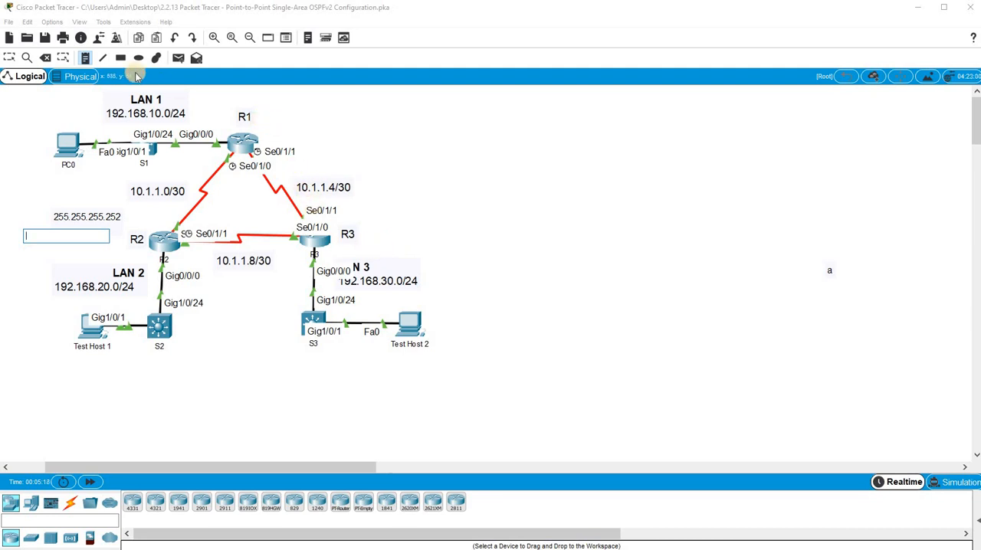
pyautogui.click(9, 57)
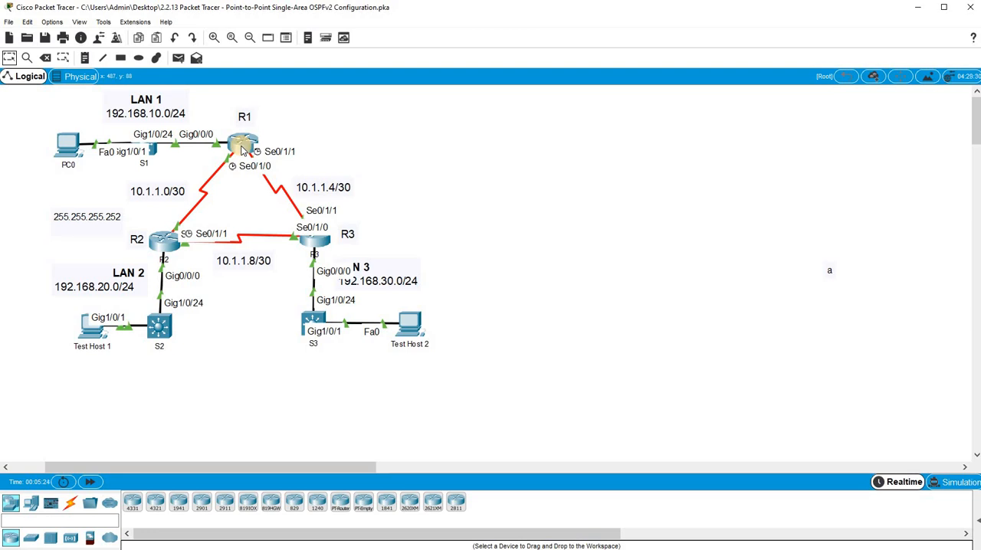
# - Advertise LAN 1's network 192.168.10.0 with wildcard mask 0.0.0.255 in OSPF area 0 on R1
pyautogui.click(242, 148)
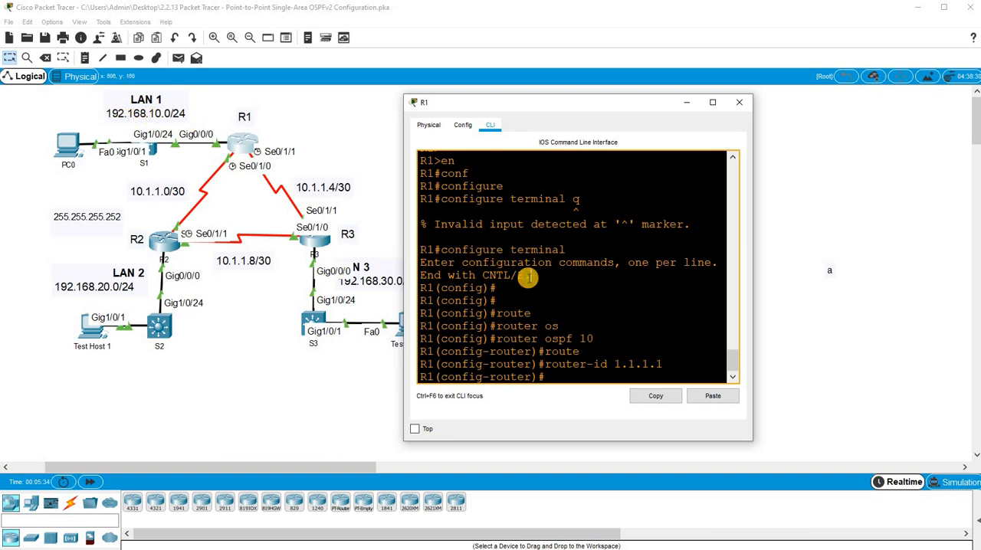
pyautogui.write('net')
pyautogui.press('Tab')
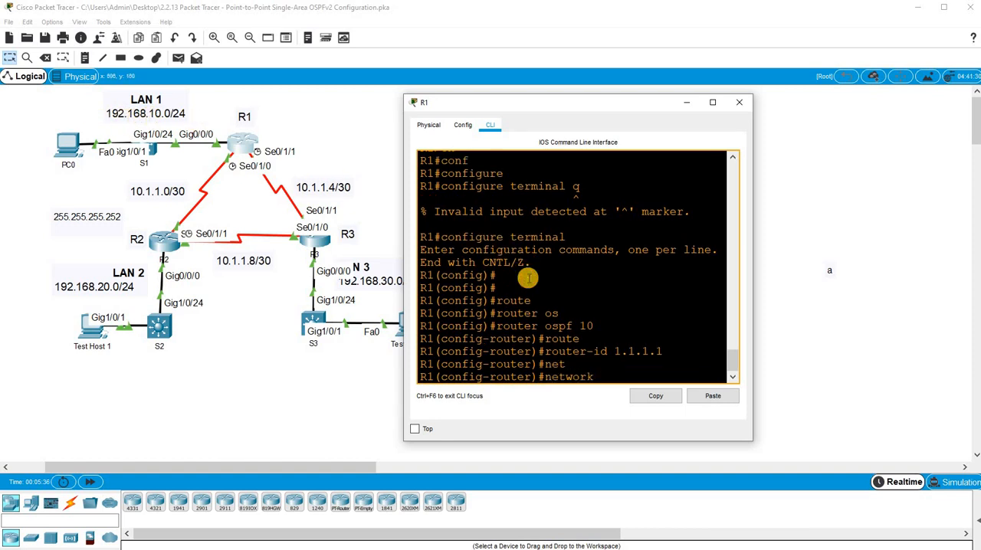
pyautogui.write('192.168.10.0 0.0.0.255')
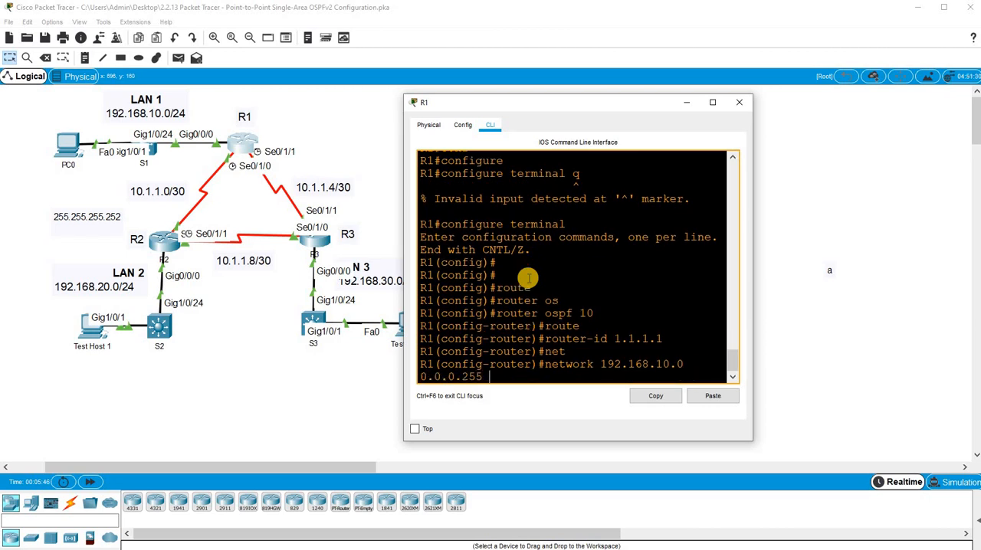
pyautogui.write(' are')
pyautogui.press('Tab')
pyautogui.write('0')
pyautogui.press('Return')
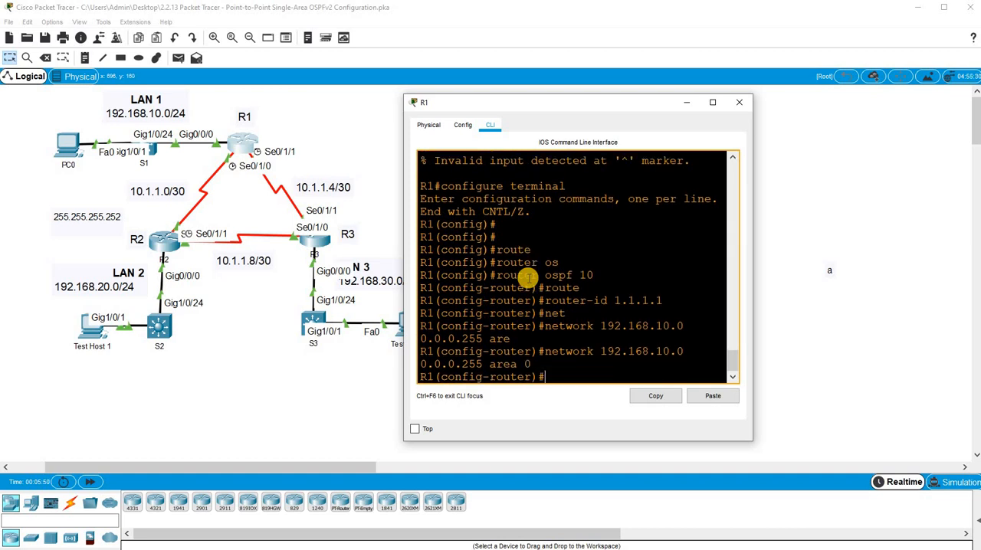
# - Advertise the R1–R2 link network 10.1.1.0 with wildcard mask 0.0.0.3 in OSPF area 0 on R1
pyautogui.write('net')
pyautogui.press('Tab')
pyautogui.write('10.1.1.1')
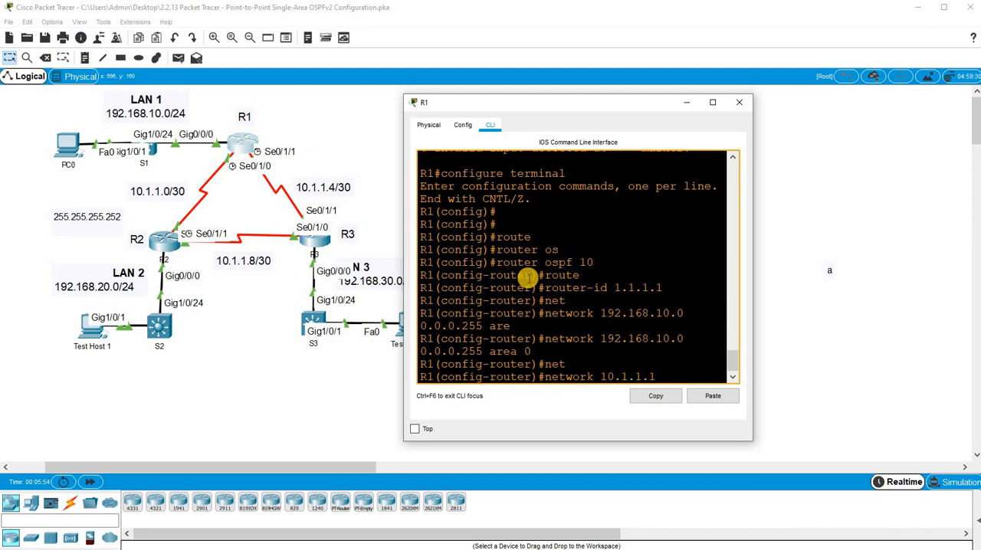
pyautogui.press('BackSpace')
pyautogui.write('0 0.0.0.3 are')
pyautogui.press('Tab')
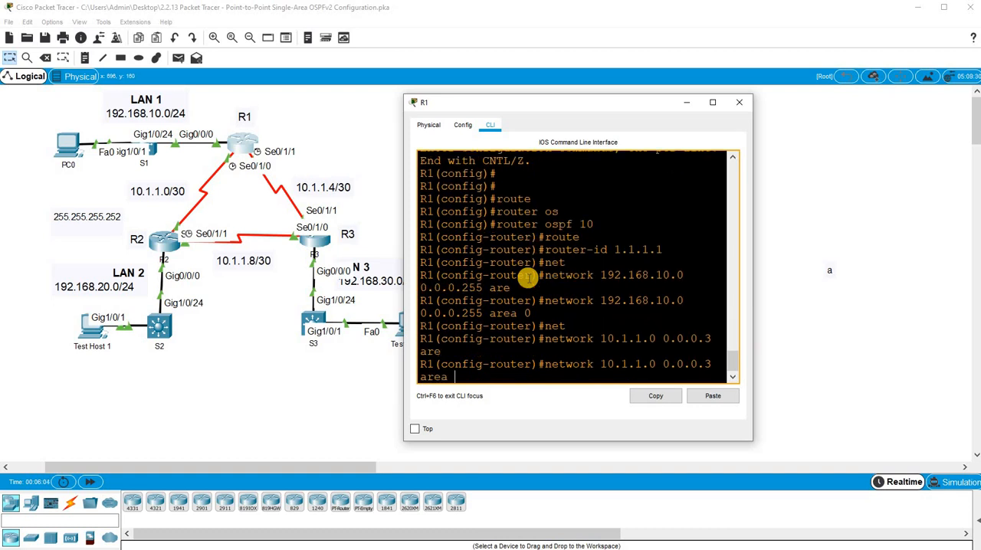
pyautogui.write('0')
pyautogui.press('Return')
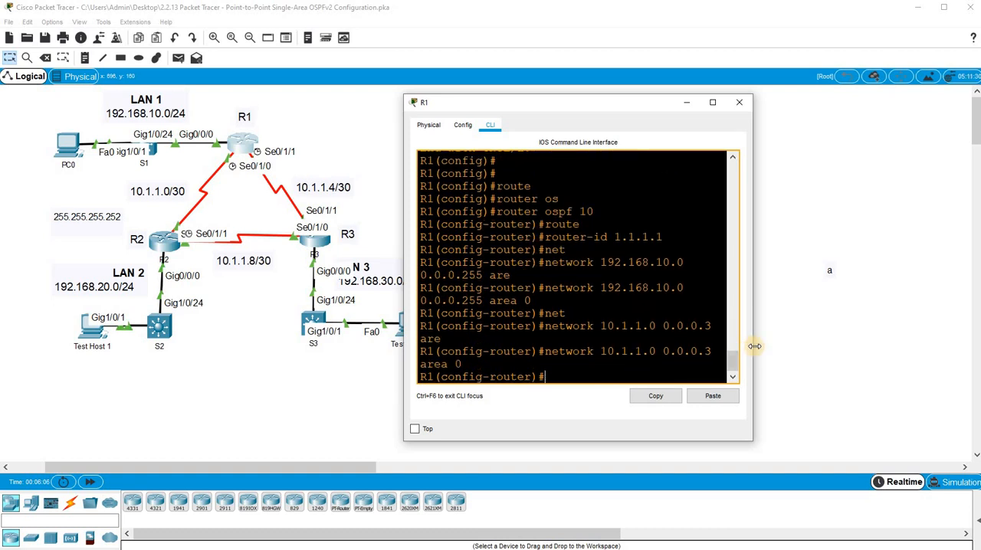
# - Widen R1's window and advertise the R1–R3 link network 10.1.1.4 with wildcard mask 0.0.0.3 in OSPF area 0
pyautogui.moveTo(900, 335); pyautogui.dragTo(898, 335)
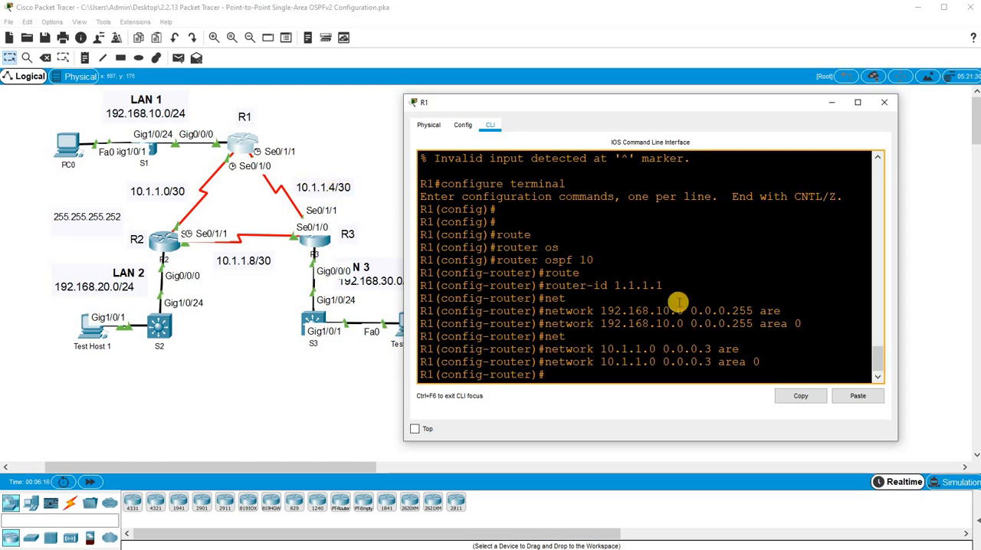
pyautogui.write('net')
pyautogui.press('Tab')
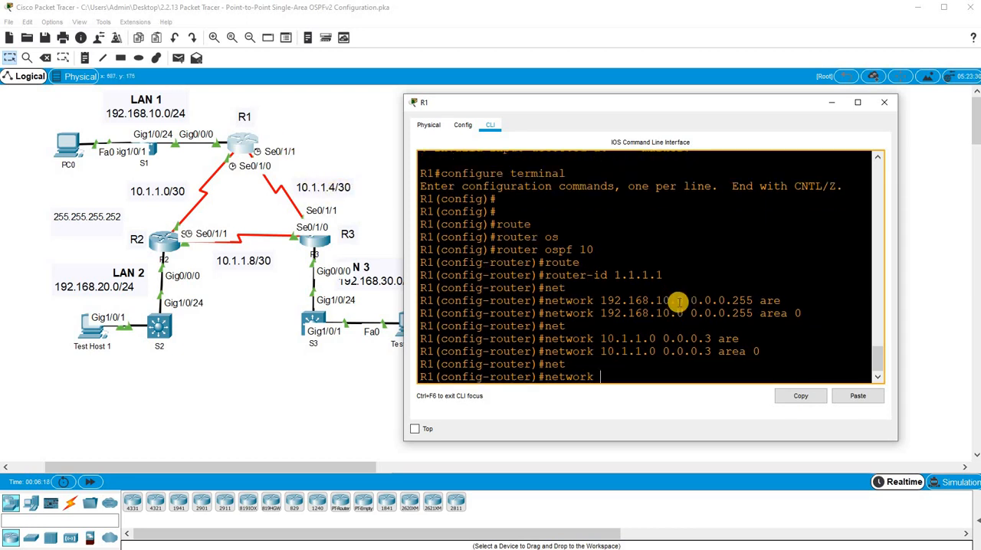
pyautogui.write('10.1.1.4 ')
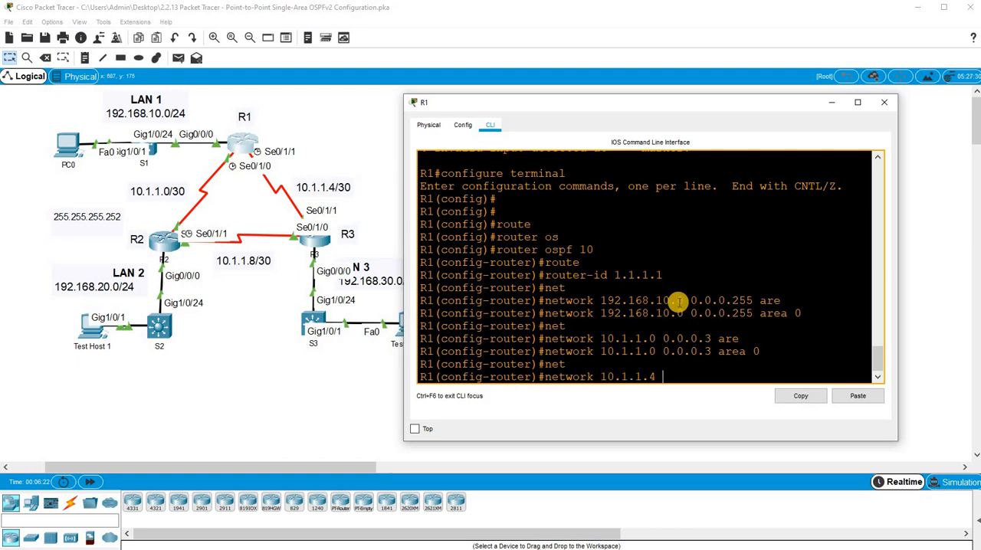
pyautogui.write('0.0.0.2')
pyautogui.press('BackSpace')
pyautogui.write('3 ')
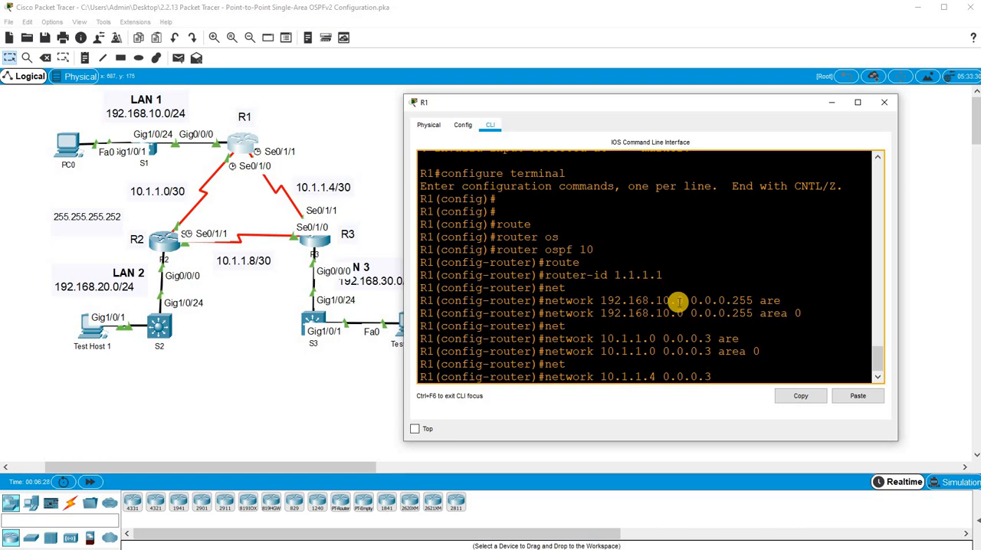
pyautogui.write('are')
pyautogui.press('Tab')
pyautogui.write('0')
pyautogui.press('Return')
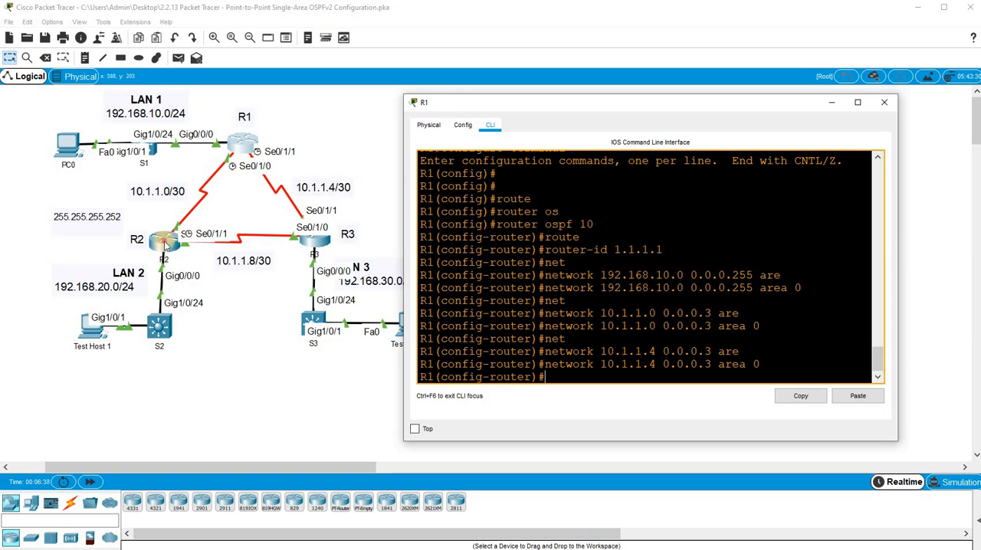
# - Open R2's command line and reposition and widen its window beside the topology
pyautogui.click(164, 239)
pyautogui.moveTo(454, 108); pyautogui.dragTo(519, 57)
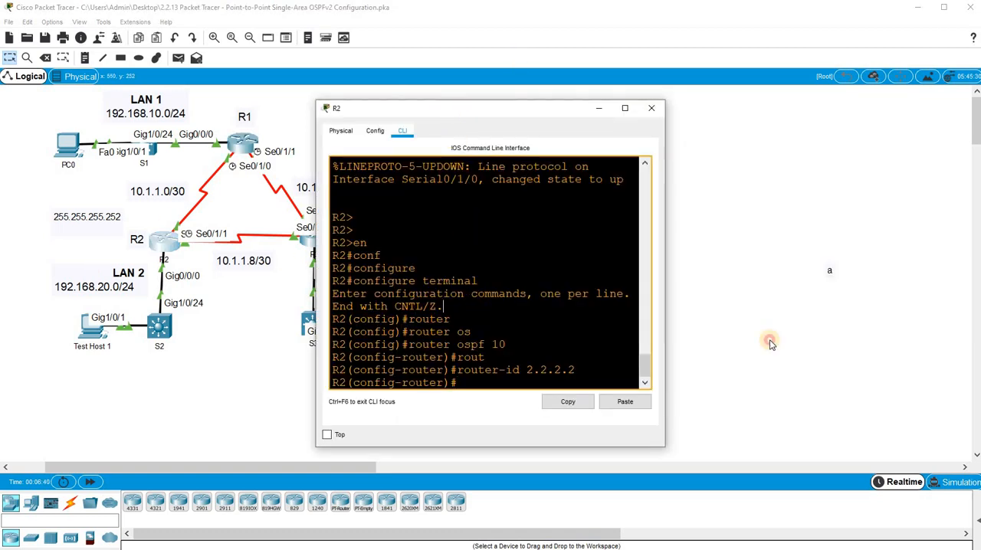
pyautogui.moveTo(760, 352); pyautogui.dragTo(895, 363)
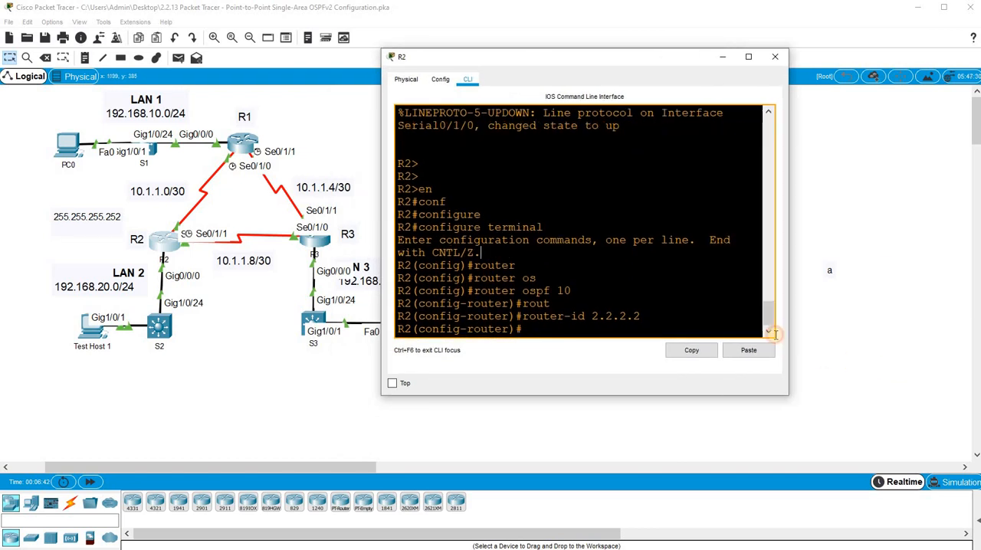
# - Advertise R2's LAN 2 interface address 192.168.20.1 with wildcard mask 0.0.0.0 in OSPF area 0
pyautogui.write('net')
pyautogui.press('Tab')
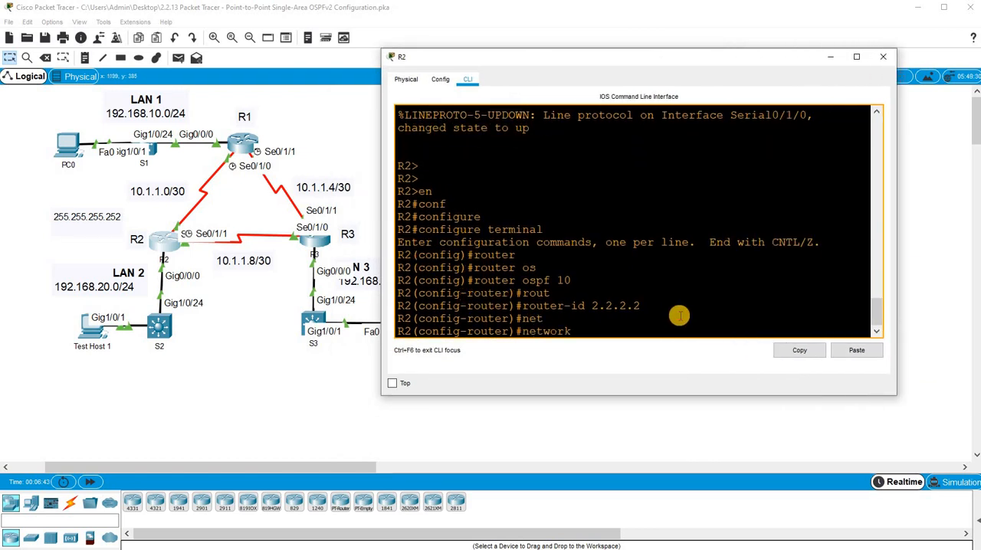
pyautogui.write('192.168.20.1')
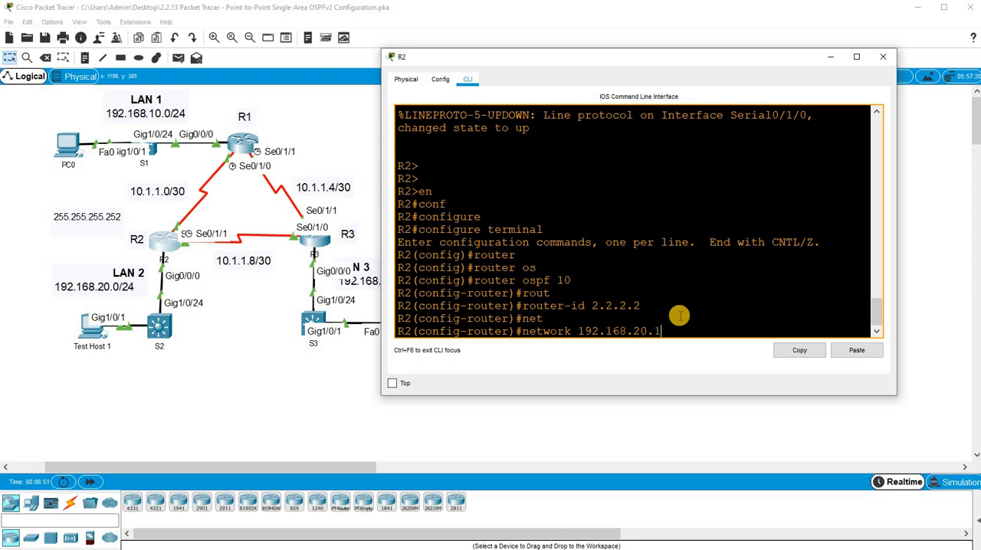
pyautogui.write(' 0.0.0.0.')
pyautogui.press('BackSpace')
pyautogui.write('are')
pyautogui.write(' 0')
pyautogui.press('Return')
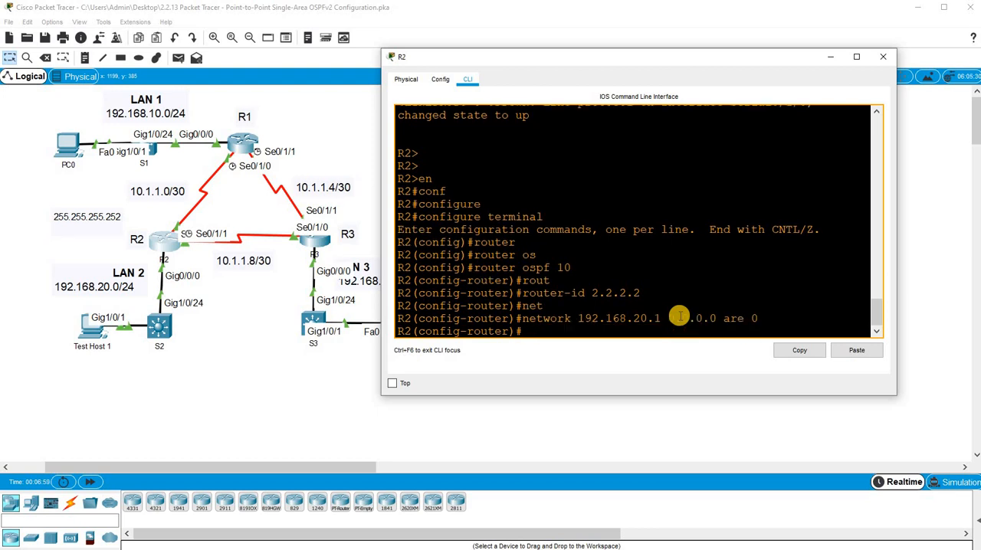
# - Advertise R2's serial interface address 10.1.1.2 with wildcard mask 0.0.0.0 in OSPF area 0
pyautogui.write('net')
pyautogui.press('Tab')
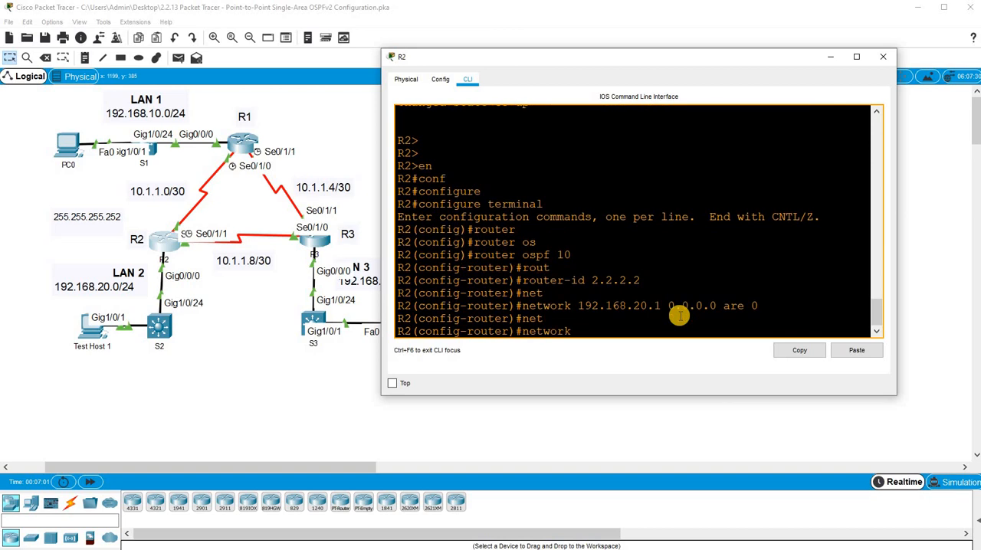
pyautogui.write('10.1.1.2 0.0.0.0 are 0')
pyautogui.press('Return')
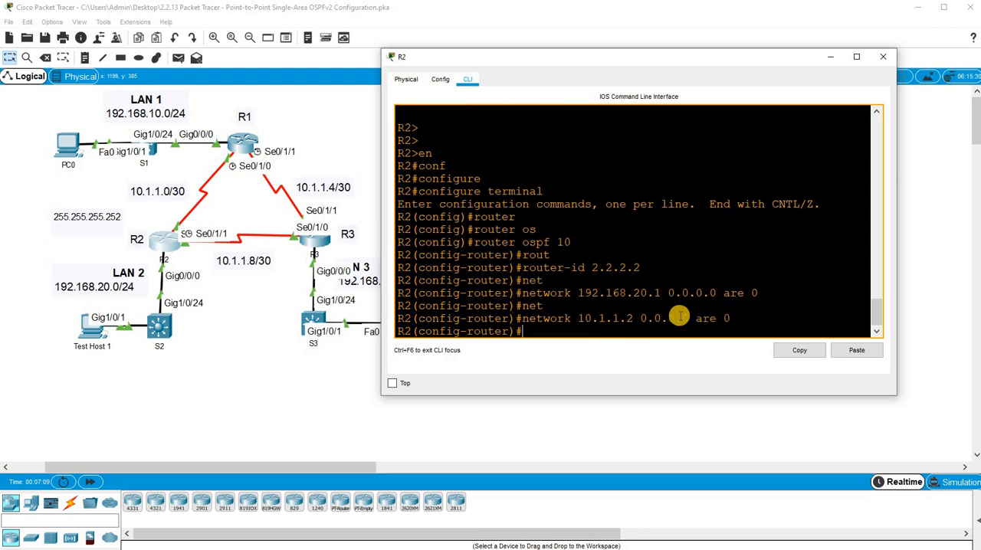
# - Reuse the previous network statement on R2 to advertise 10.1.1.9 with wildcard mask 0.0.0.0 in OSPF area 0
pyautogui.press('Up')
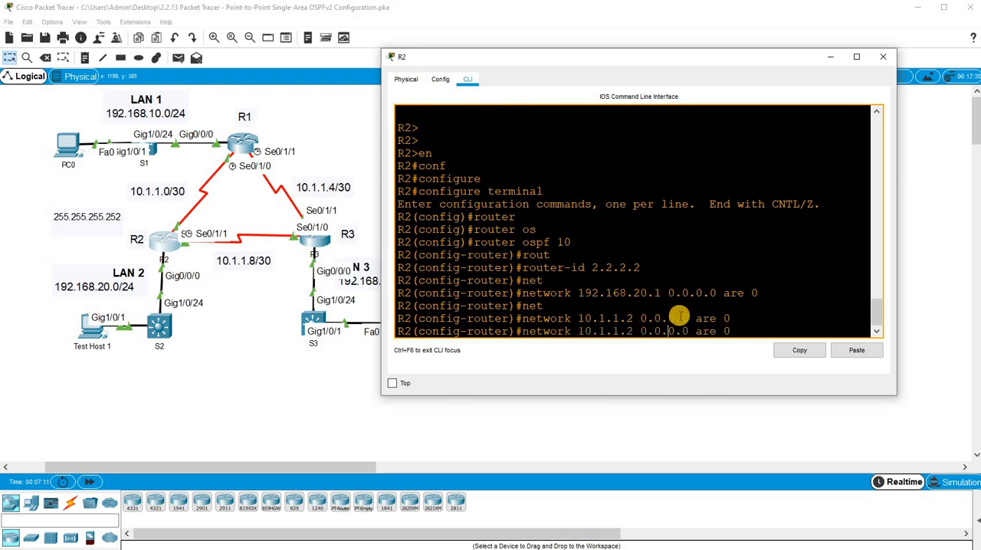
pyautogui.press('Left')
pyautogui.press('Left')
pyautogui.press('Left')
pyautogui.press('Left')
pyautogui.press('Left')
pyautogui.press('BackSpace')
pyautogui.write('9')
pyautogui.press('Return')
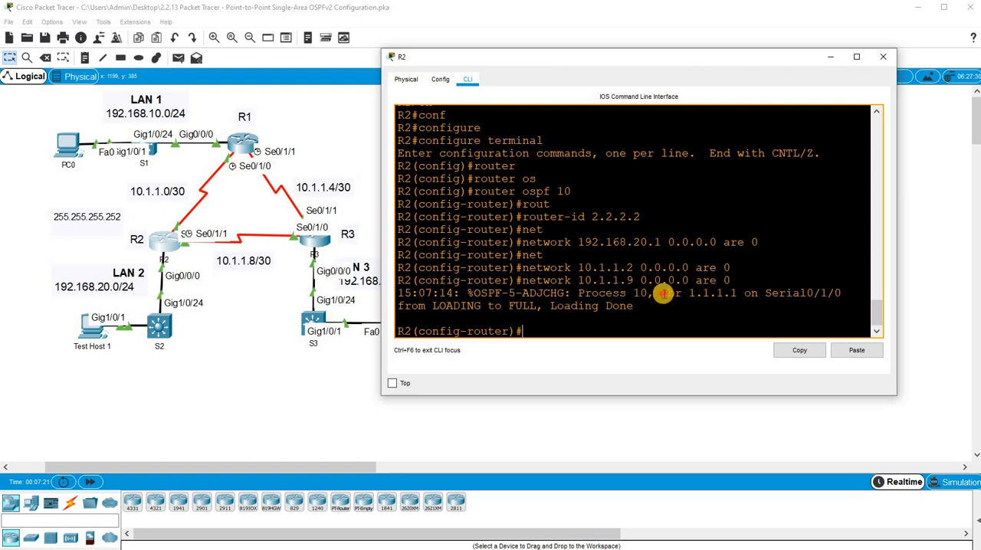
# - Examine the OSPF adjacency message in R2's console, then return to a fresh prompt
pyautogui.moveTo(663, 295); pyautogui.dragTo(689, 282)
pyautogui.click(704, 307)
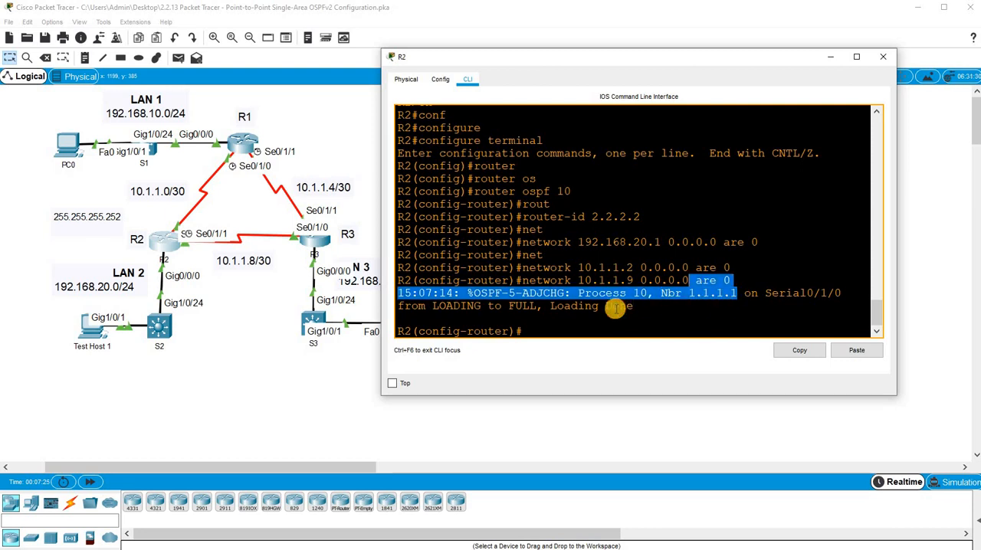
pyautogui.click(612, 308)
pyautogui.press('Return')
pyautogui.press('Return')
pyautogui.press('Return')
pyautogui.press('Return')
pyautogui.press('Return')
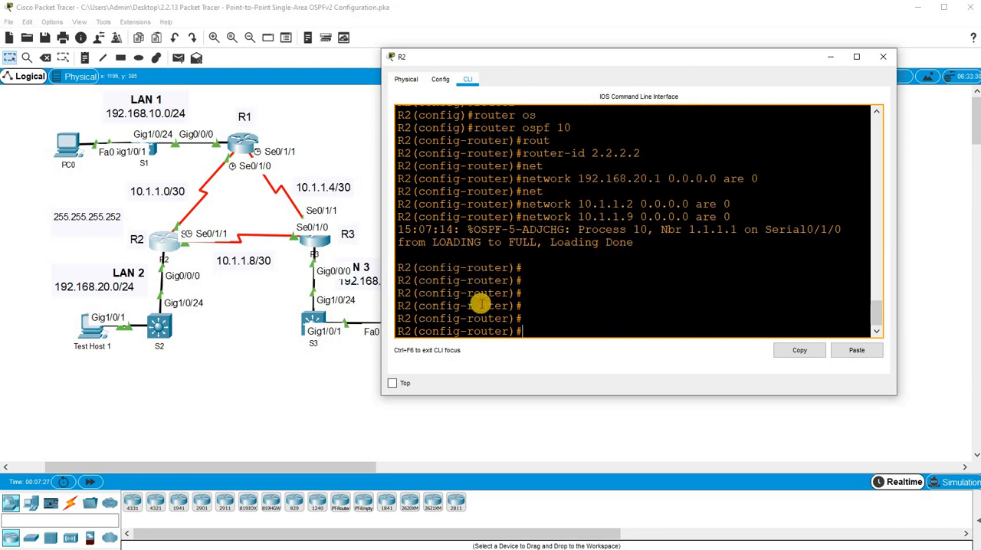
# - Open R3's command line and move its window clear of the topology diagram
pyautogui.click(315, 240)
pyautogui.moveTo(470, 115); pyautogui.dragTo(613, 94)
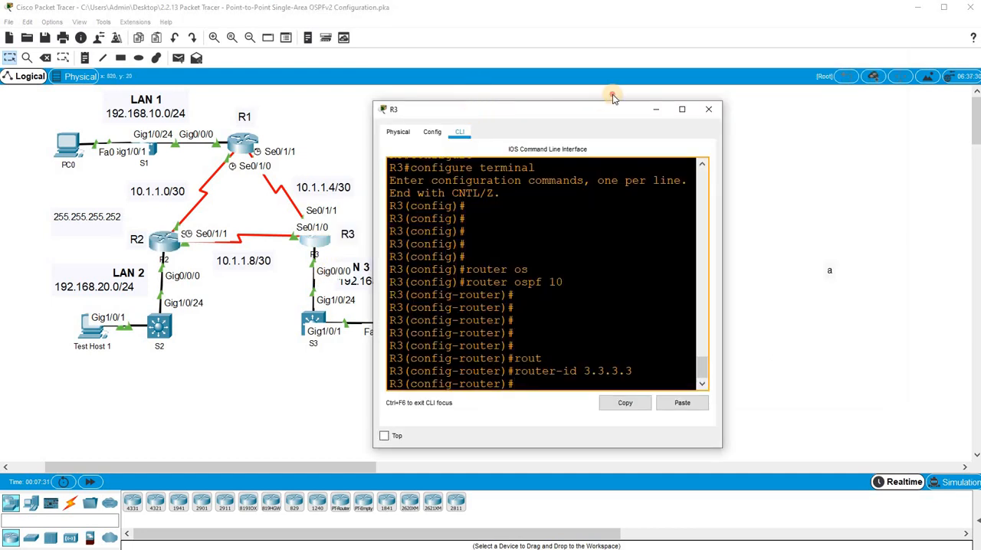
pyautogui.click(614, 197)
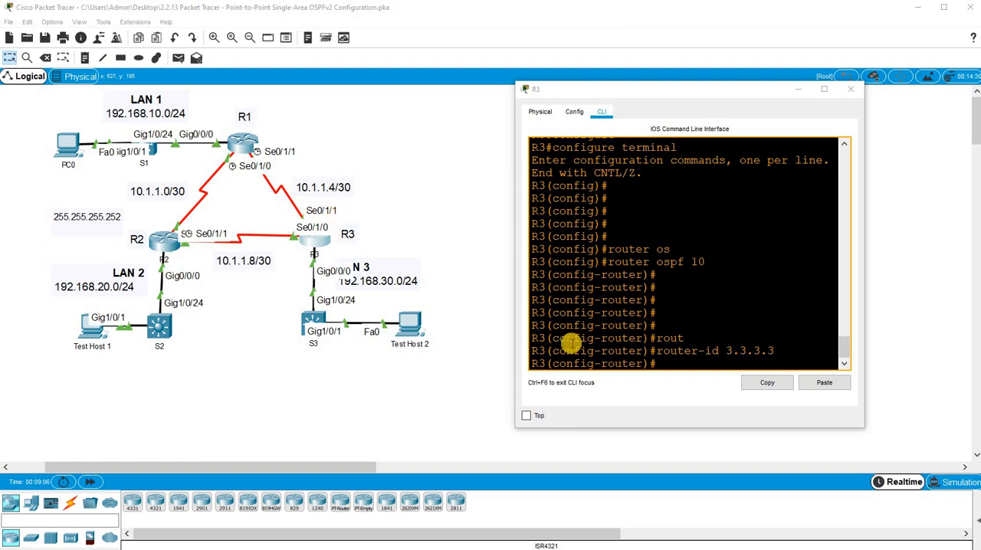
pyautogui.click(678, 349)
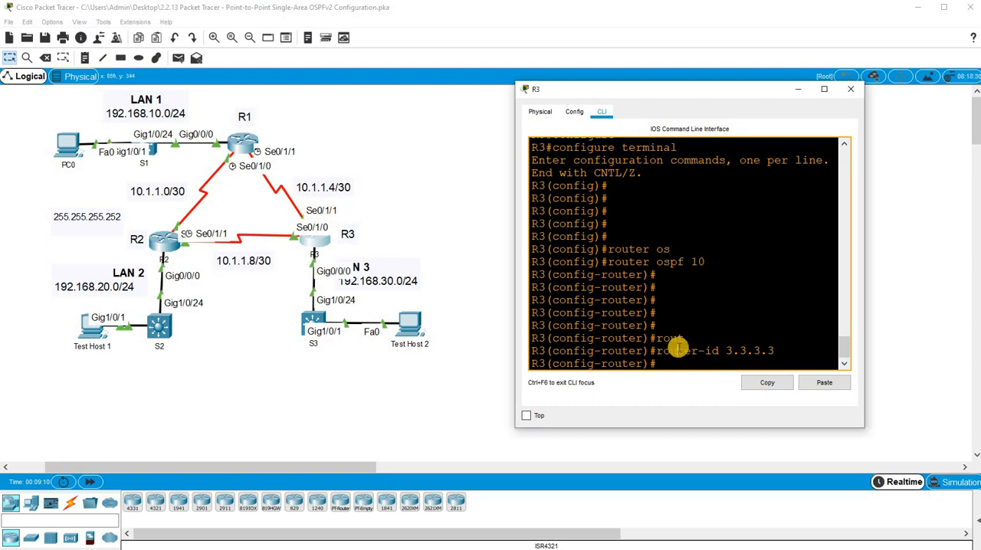
# - Leave OSPF router configuration mode on R3 and return to global configuration
pyautogui.write('int')
pyautogui.press('Tab')
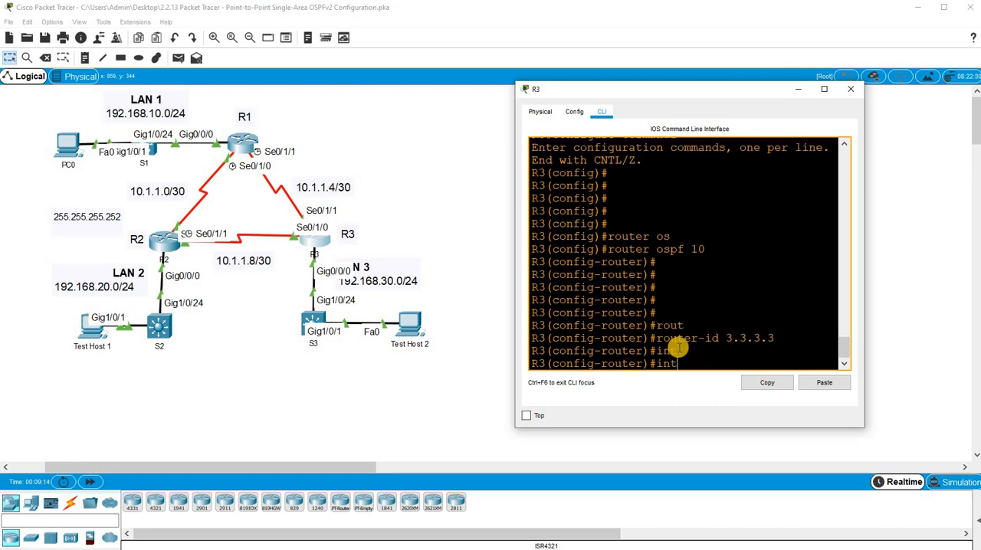
pyautogui.press('BackSpace')
pyautogui.press('BackSpace')
pyautogui.press('BackSpace')
pyautogui.write('e')
pyautogui.press('Return')
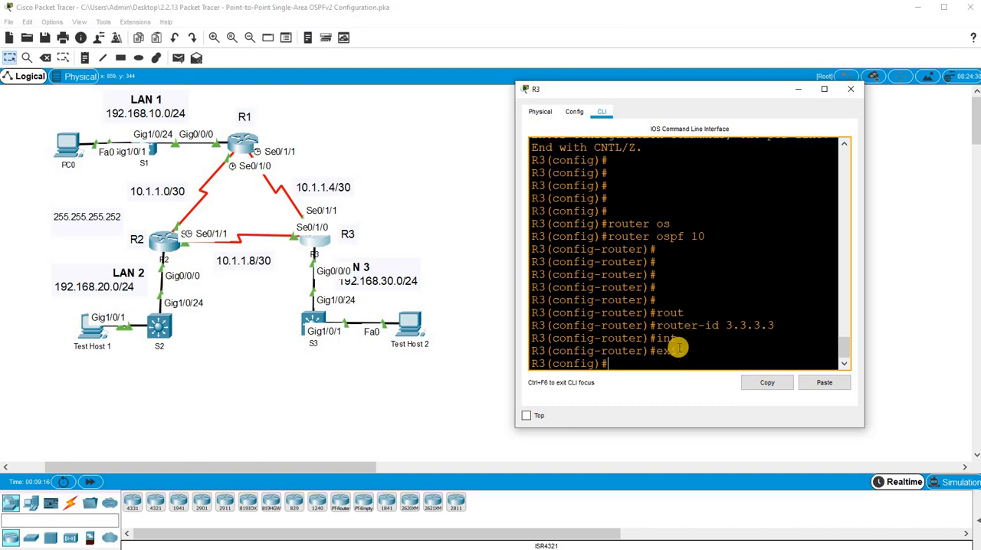
# - Enable OSPF process 10 in area 0 directly on R3's LAN interface g0/0/0
pyautogui.write('inte')
pyautogui.press('Tab')
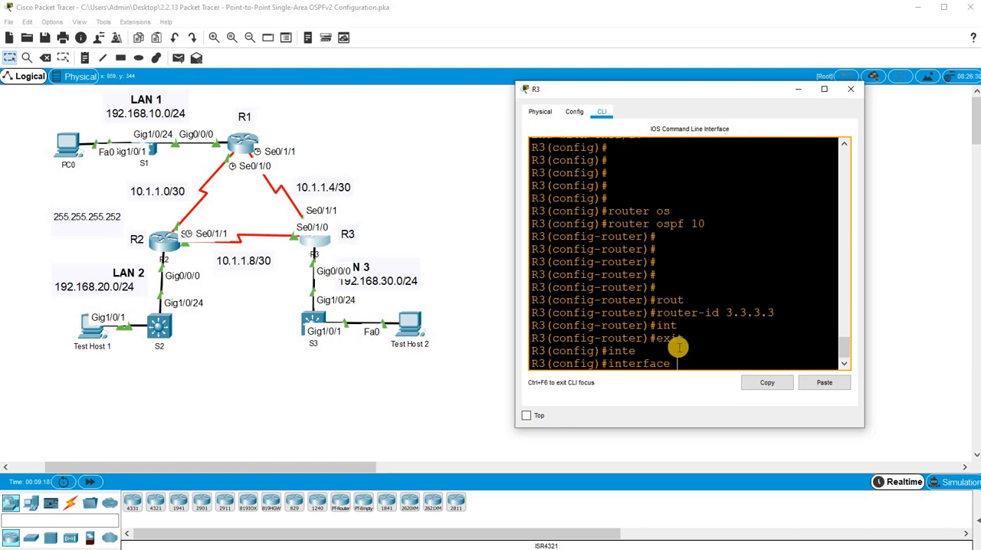
pyautogui.click(776, 352)
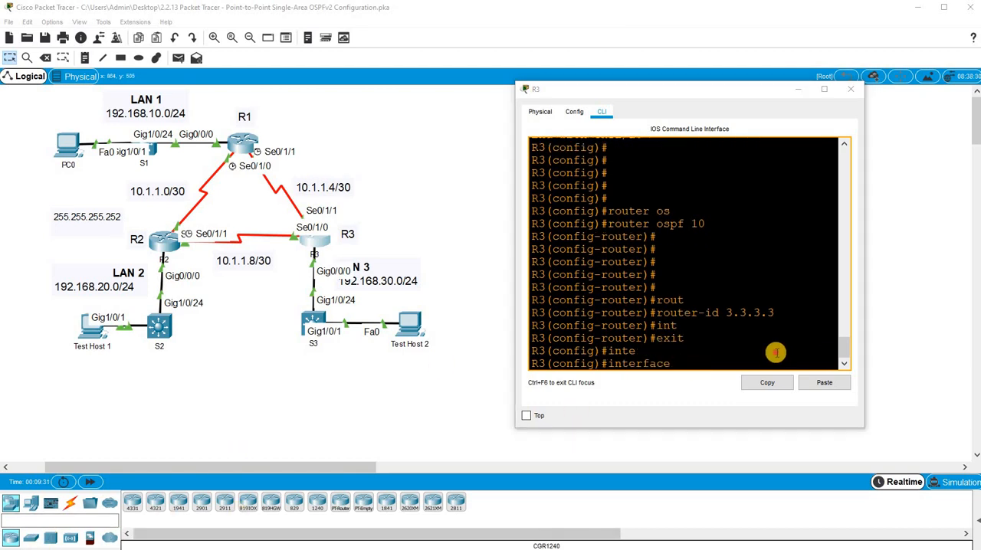
pyautogui.write('g')
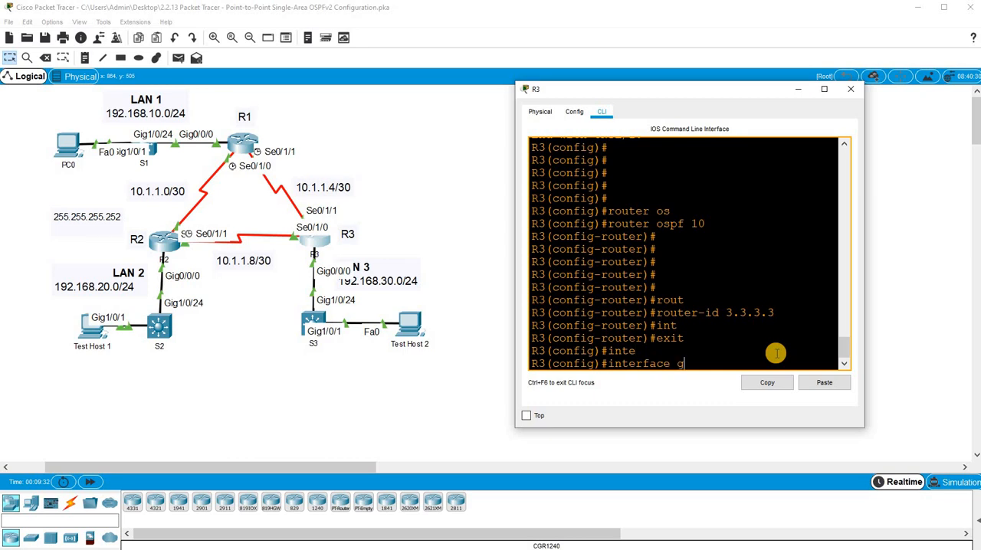
pyautogui.write('0/0/0')
pyautogui.press('Return')
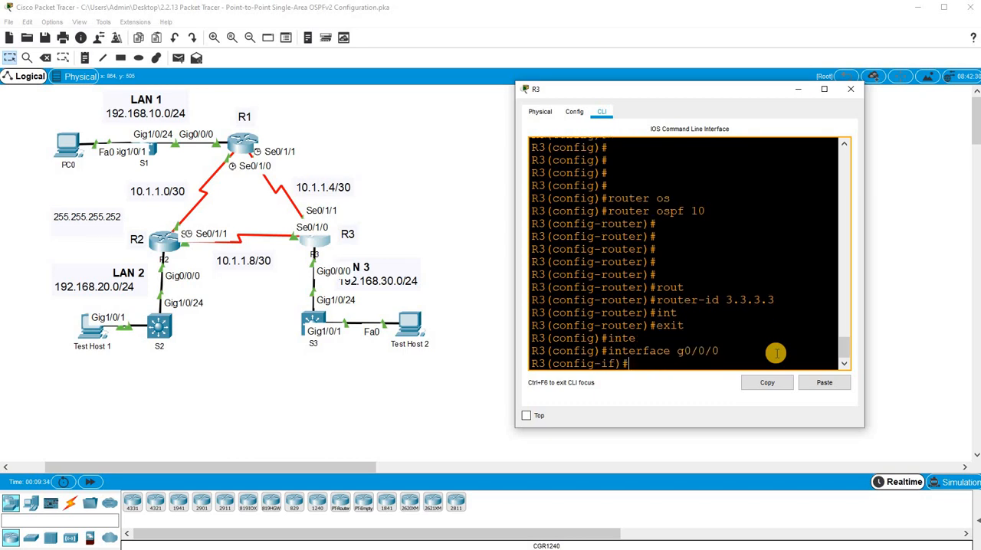
pyautogui.write('ip')
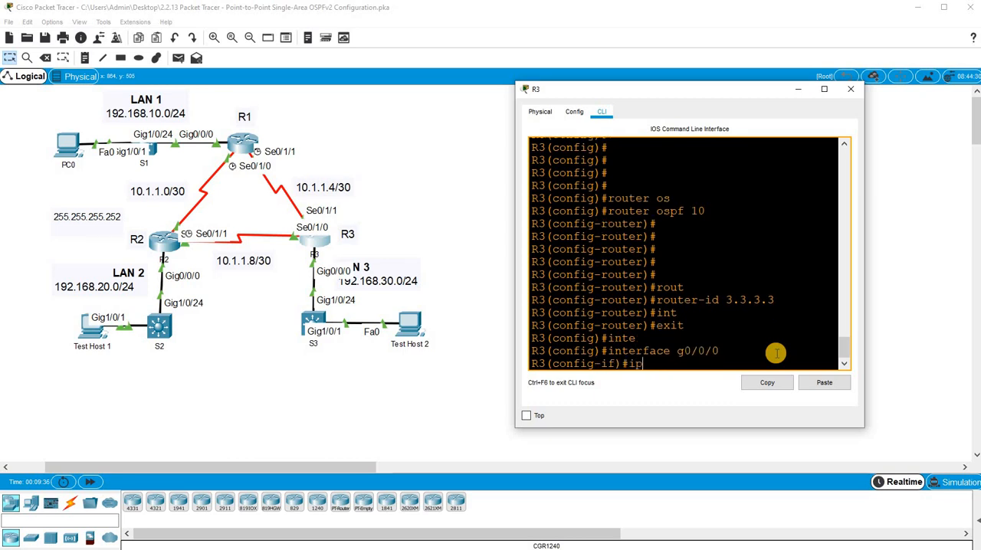
pyautogui.write(' os')
pyautogui.press('Tab')
pyautogui.write('10 ')
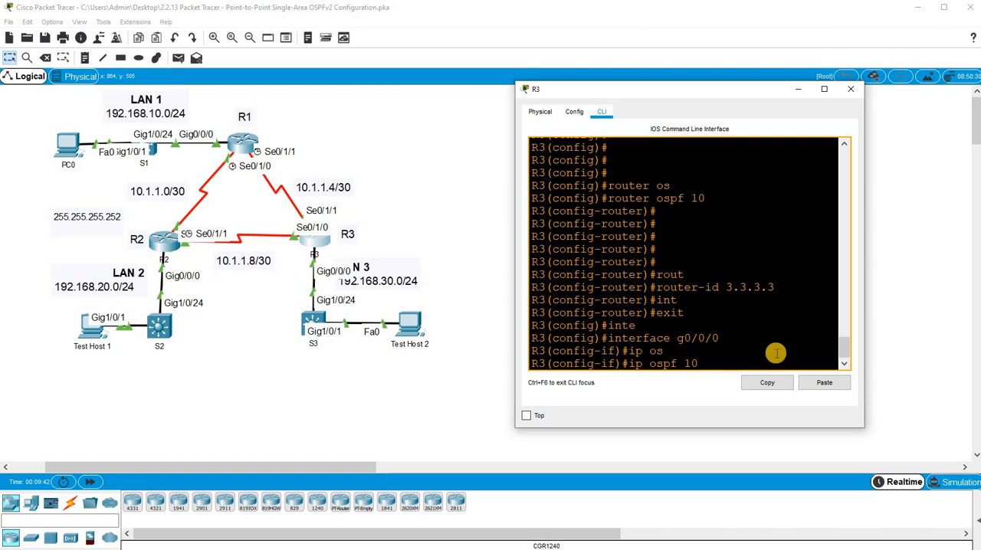
pyautogui.write('are')
pyautogui.press('Tab')
pyautogui.write('0')
pyautogui.press('Return')
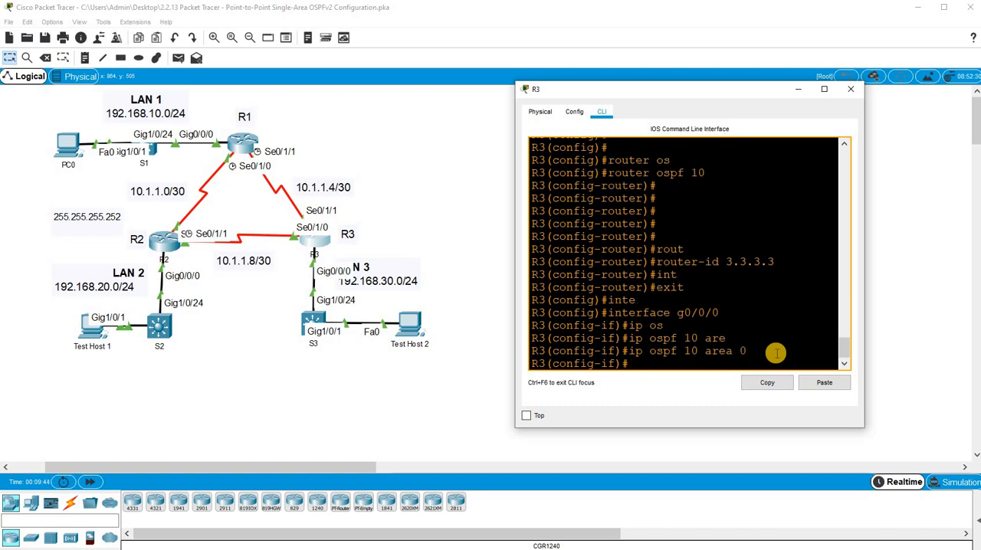
# - Enable OSPF process 10 in area 0 directly on R3's serial interface s0/1/0
pyautogui.write('int s0/1/0')
pyautogui.press('Return')
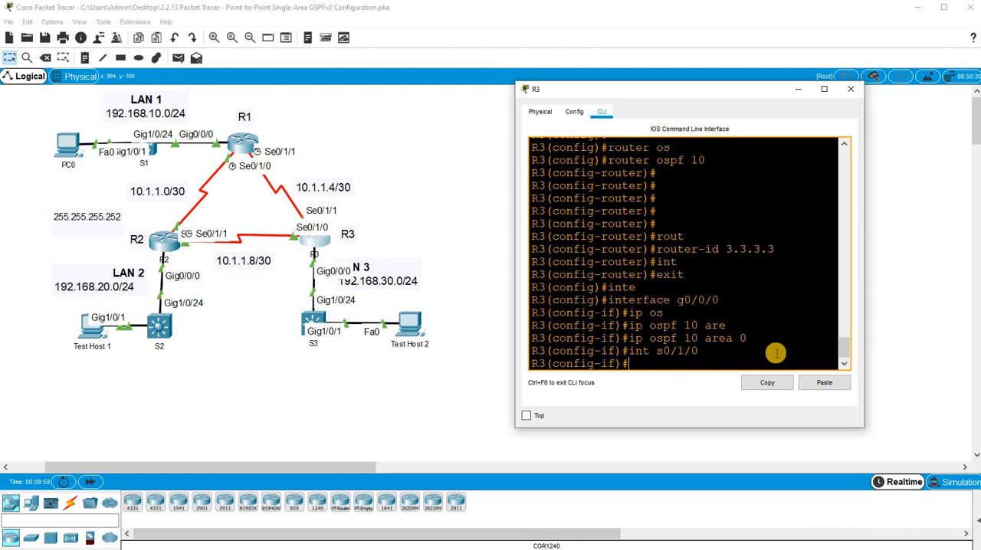
pyautogui.write('ip os')
pyautogui.press('Tab')
pyautogui.write('10')
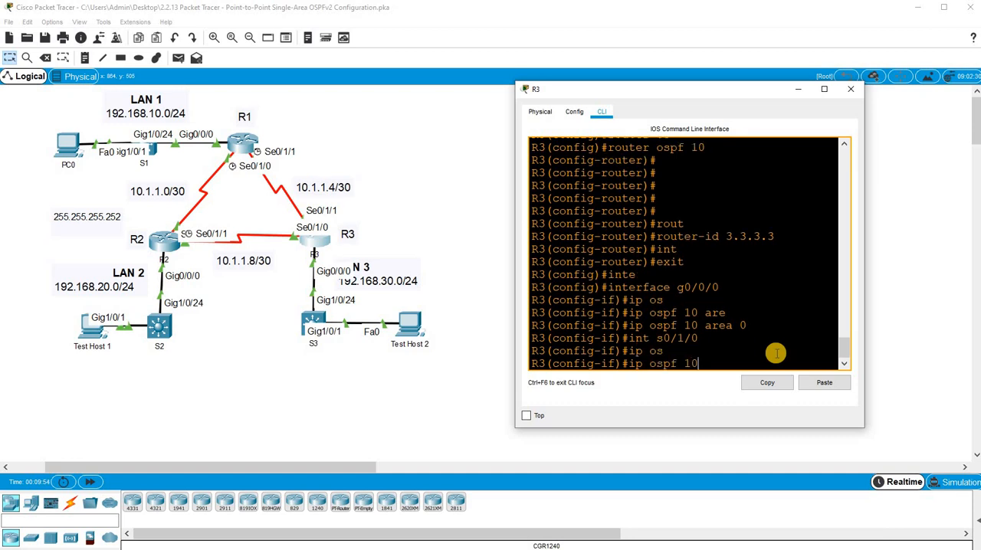
pyautogui.write(' are')
pyautogui.press('Tab')
pyautogui.write('0')
pyautogui.press('Return')
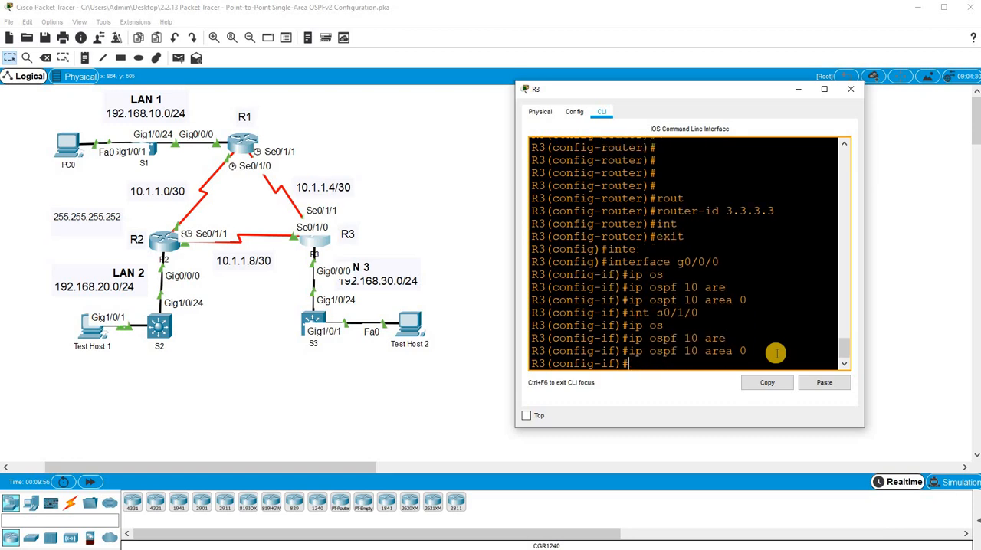
# - Enable OSPF process 10 in area 0 directly on R3's serial interface s0/1/1
pyautogui.write('int s0/1/1')
pyautogui.press('Return')
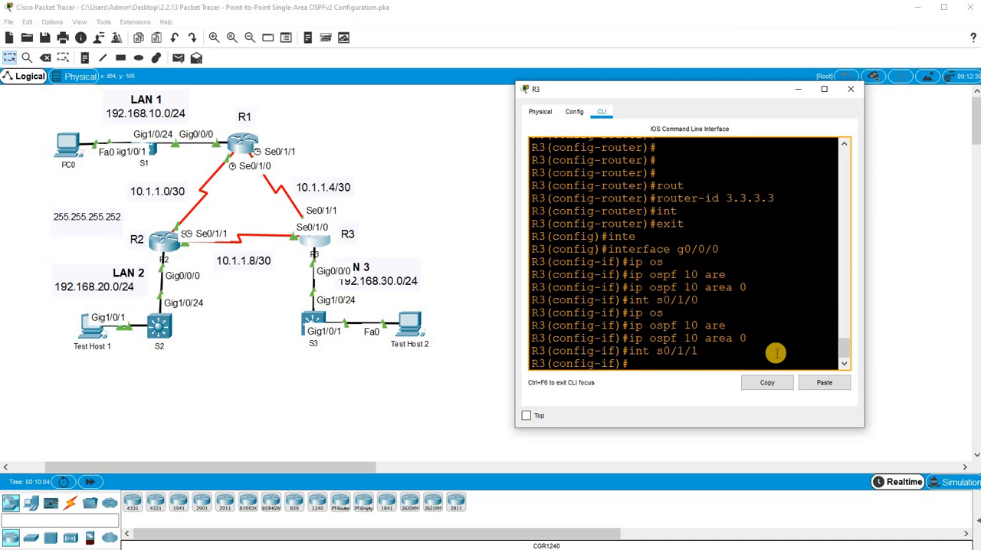
pyautogui.write('ip ospf 10 area 0')
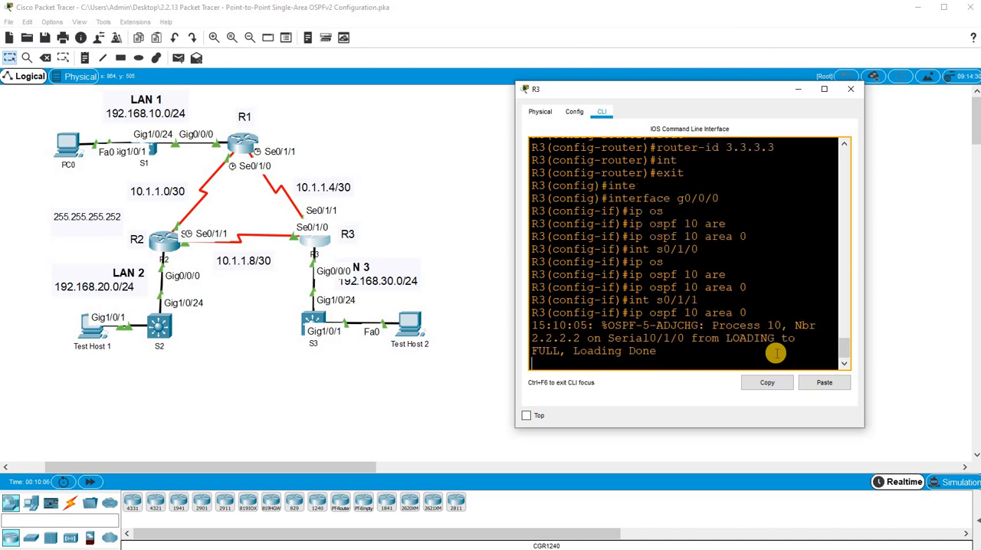
pyautogui.press('Return')
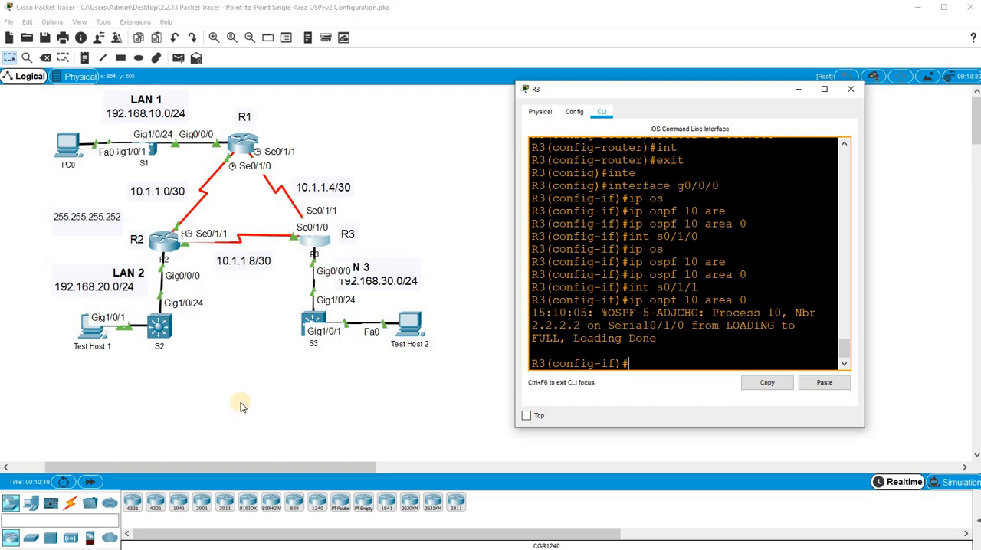
pyautogui.click(493, 349)
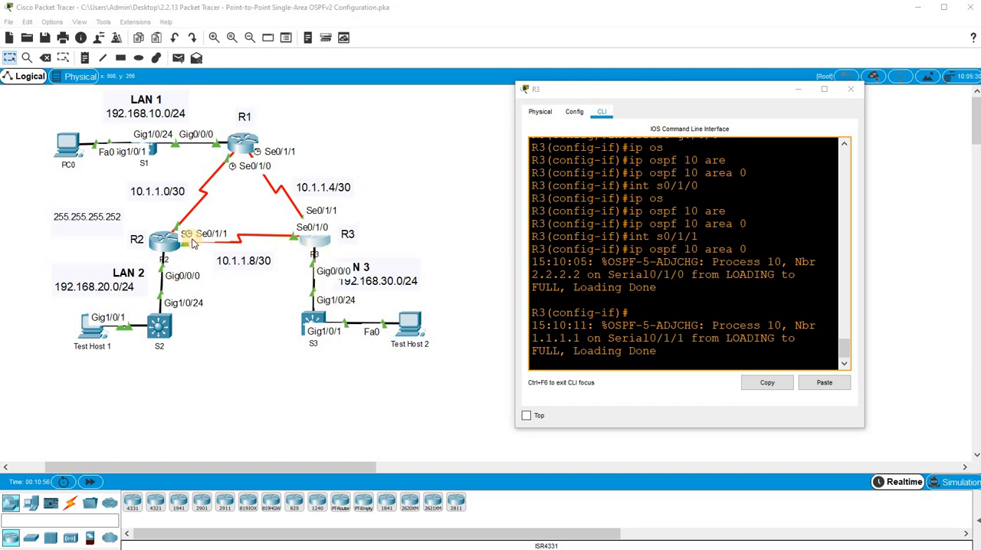
pyautogui.click(617, 314)
# - Bring up R1's command line and return from OSPF router configuration mode to global configuration
pyautogui.click(239, 145)
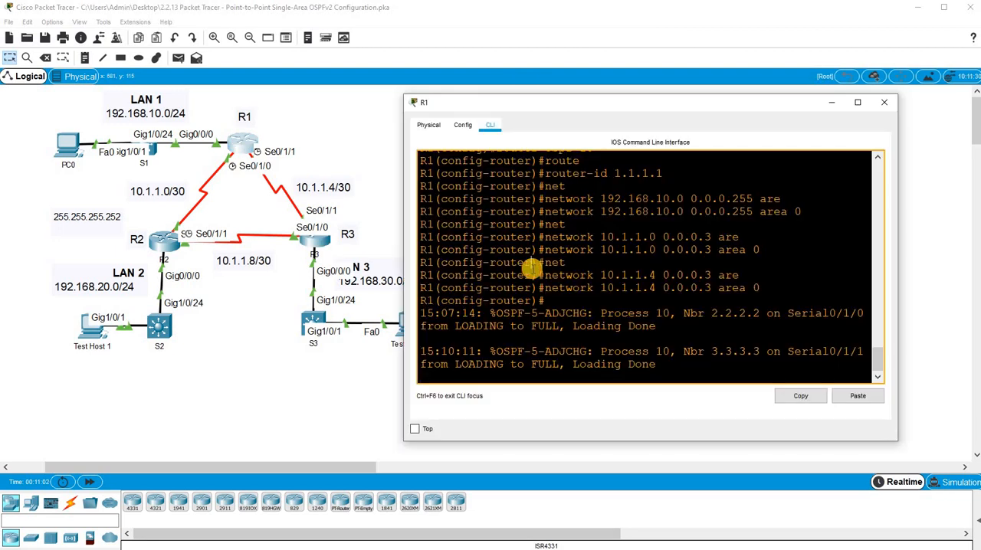
pyautogui.press('Return')
pyautogui.press('Return')
pyautogui.press('Return')
pyautogui.write('onfig-router)#o')
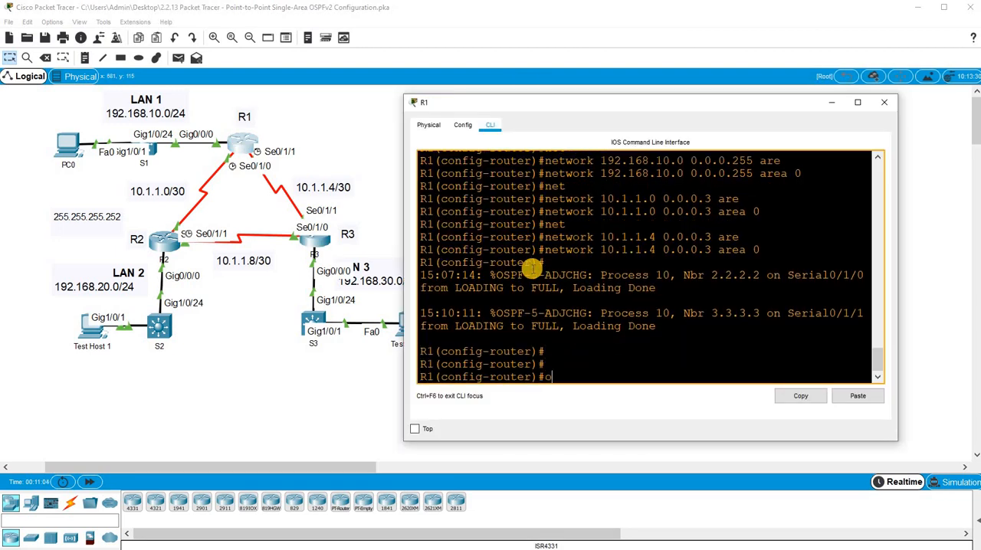
pyautogui.press('BackSpace')
pyautogui.write('exit')
pyautogui.press('Return')
pyautogui.press('Return')
pyautogui.press('Return')
pyautogui.press('Return')
pyautogui.press('Return')
pyautogui.press('Return')
# - Enter OSPF process 10 configuration on R1 and write the passive-interface command for LAN interface G0/0/0
pyautogui.write('r')
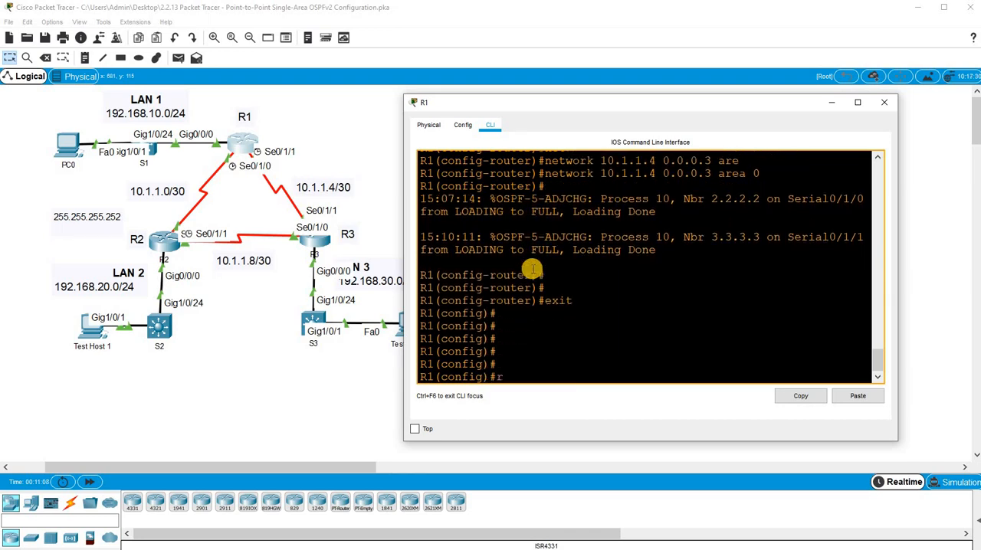
pyautogui.write('outer os')
pyautogui.press('Tab')
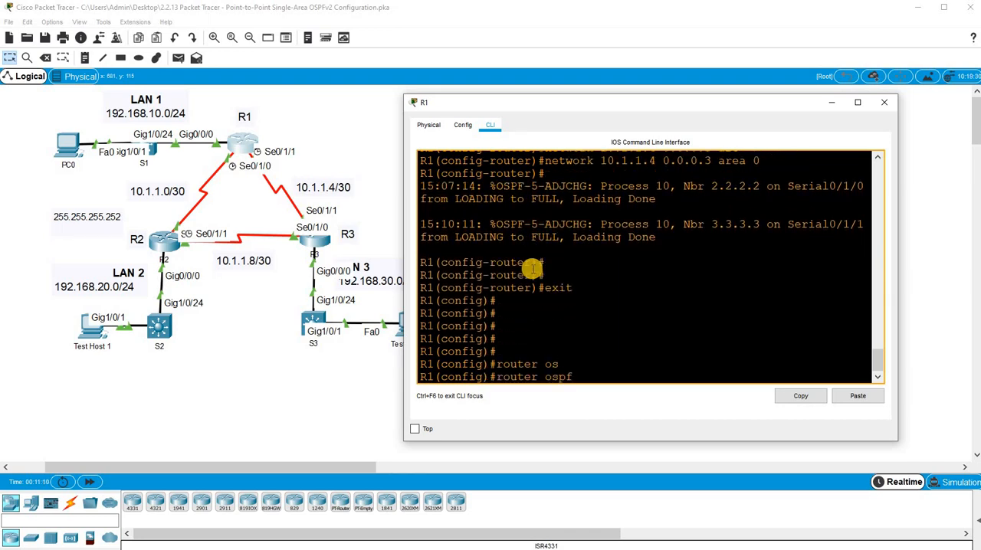
pyautogui.write('10')
pyautogui.press('Return')
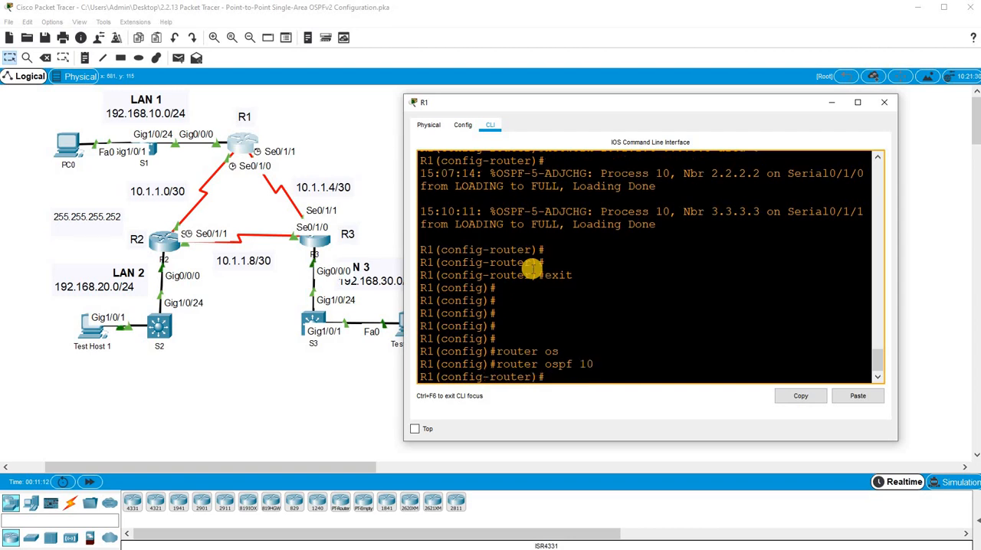
pyautogui.write('pASS')
pyautogui.press('Tab')
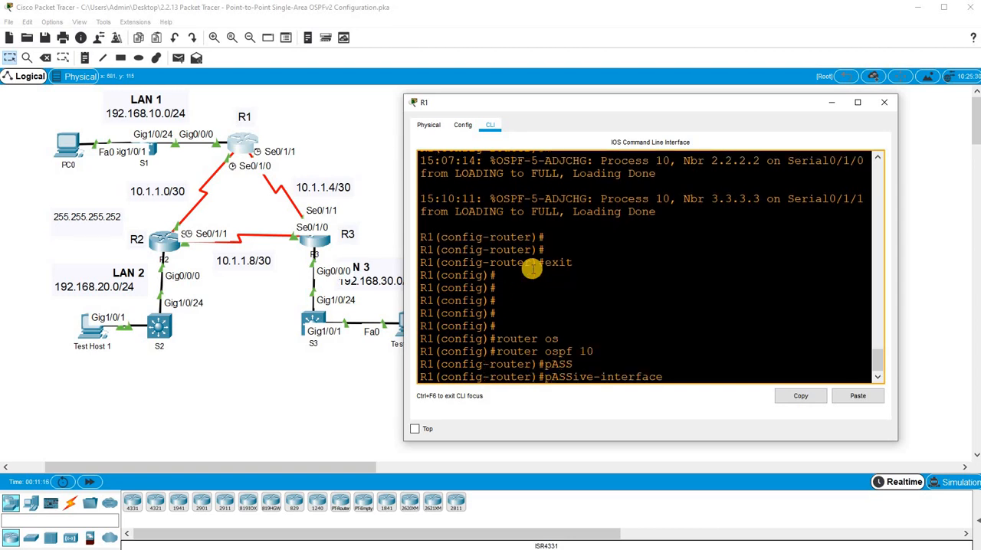
pyautogui.write('G0/0/0')
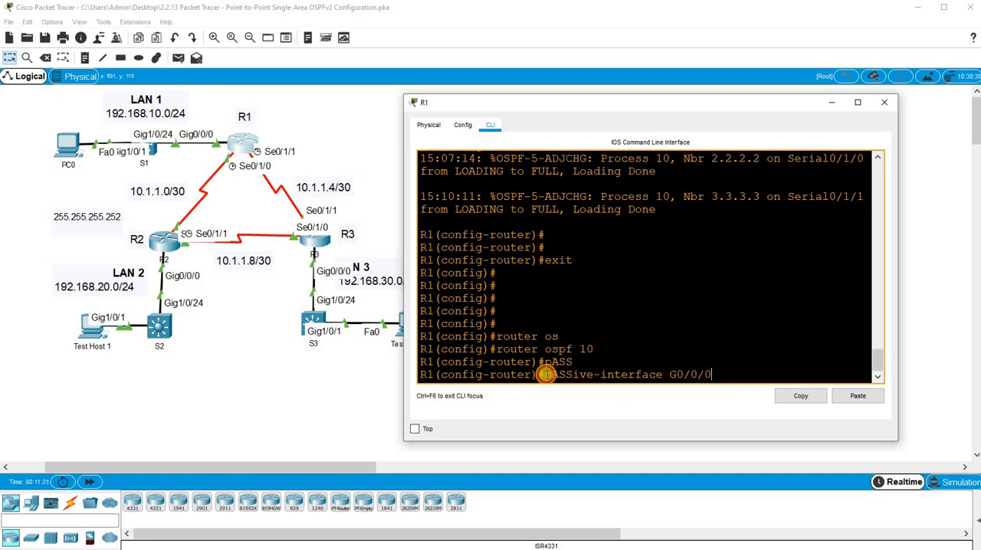
# - Try to copy the passive-interface command text from R1's command line
pyautogui.moveTo(546, 376); pyautogui.dragTo(712, 378)
pyautogui.click(814, 396)
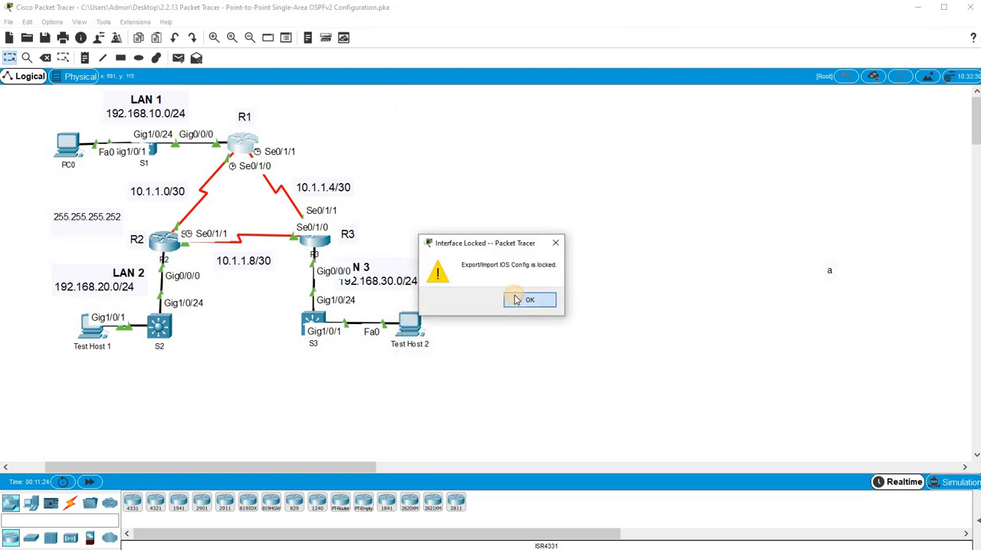
pyautogui.click(528, 298)
pyautogui.click(223, 148)
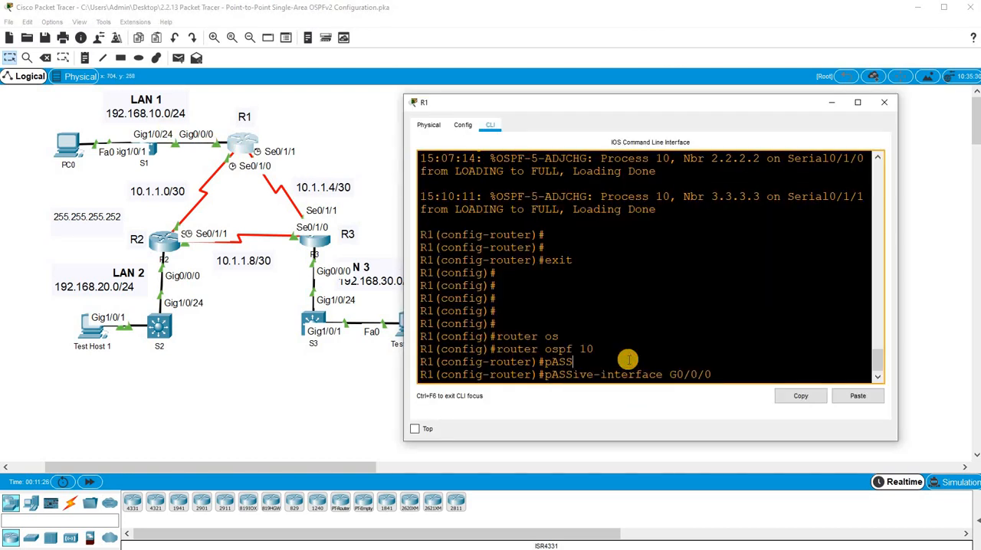
# - Execute the pending passive-interface command for G0/0/0 on R1
pyautogui.press('Return')
pyautogui.press('Return')
pyautogui.press('Return')
pyautogui.press('Return')
pyautogui.press('Return')
pyautogui.press('Return')
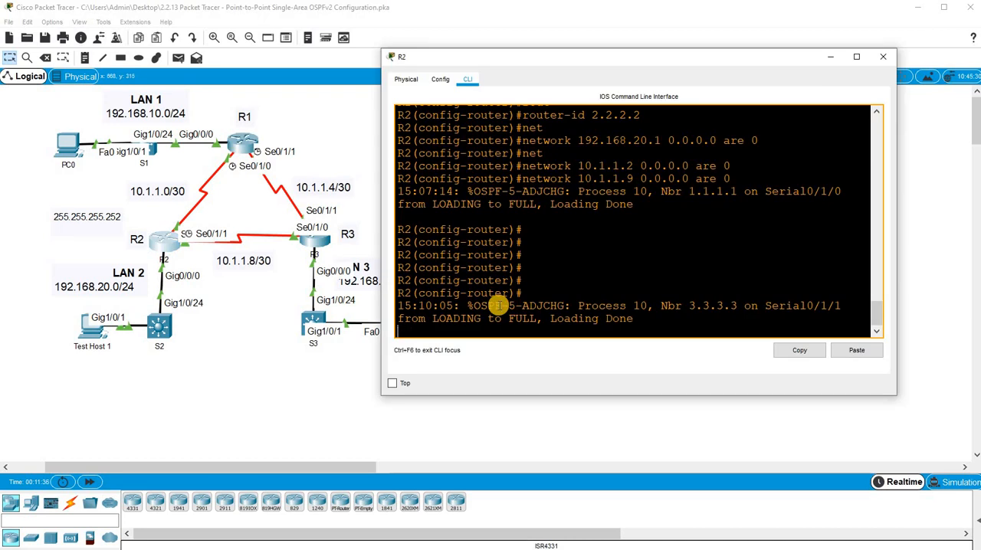
# - Make R2's LAN interface G0/0/0 passive under OSPF process 10
pyautogui.write('ROUTER OSP ')
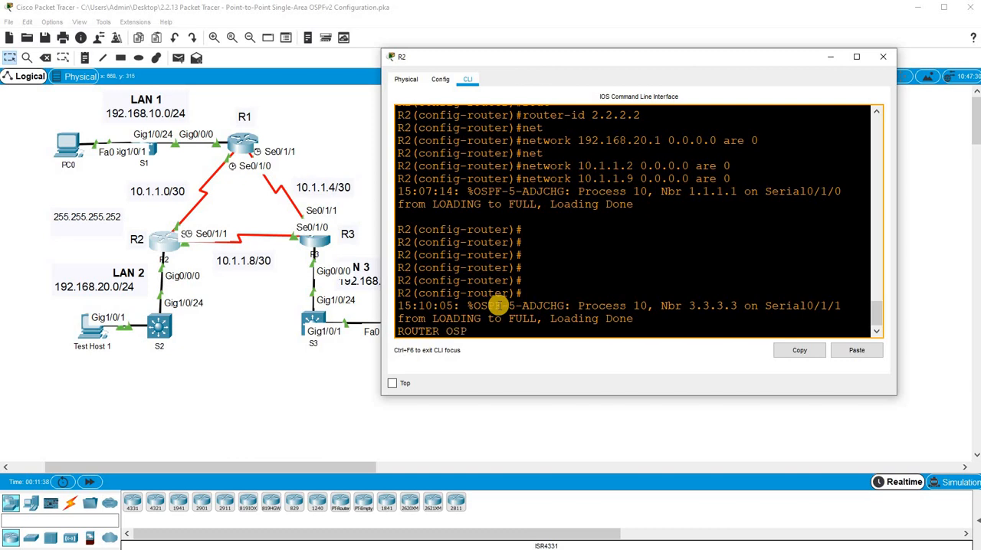
pyautogui.write('10')
pyautogui.press('Return')
pyautogui.write('PAS')
pyautogui.press('Tab')
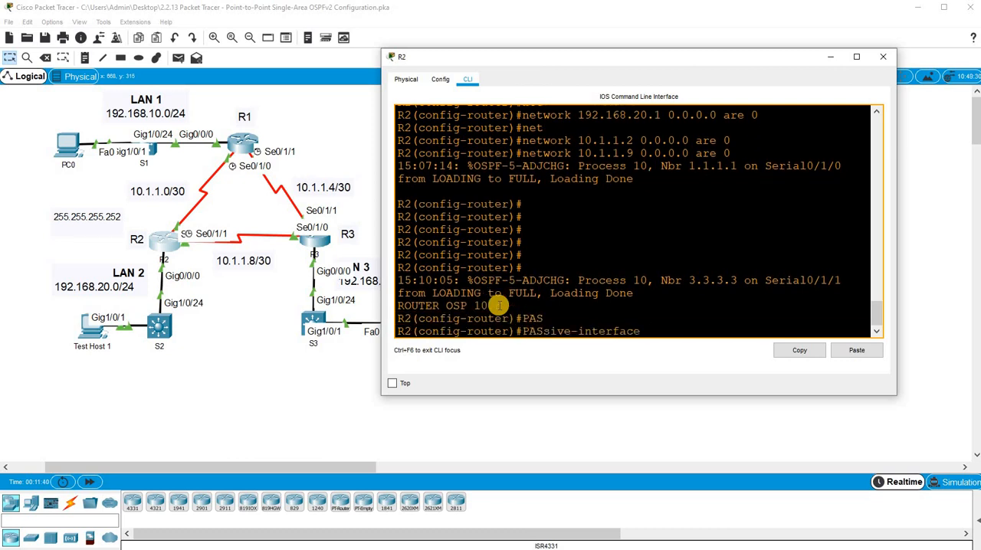
pyautogui.write('G0/0/0')
pyautogui.press('Return')
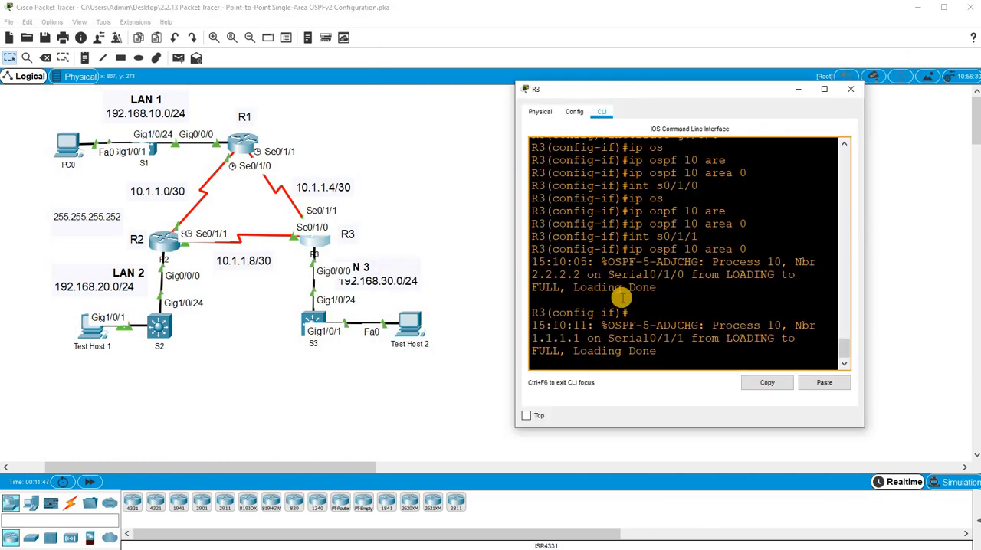
# - Enter OSPF process 10 configuration on R3 and make its LAN interface g0/0/0 passive
pyautogui.press('Return')
pyautogui.press('Return')
pyautogui.press('Return')
pyautogui.press('Return')
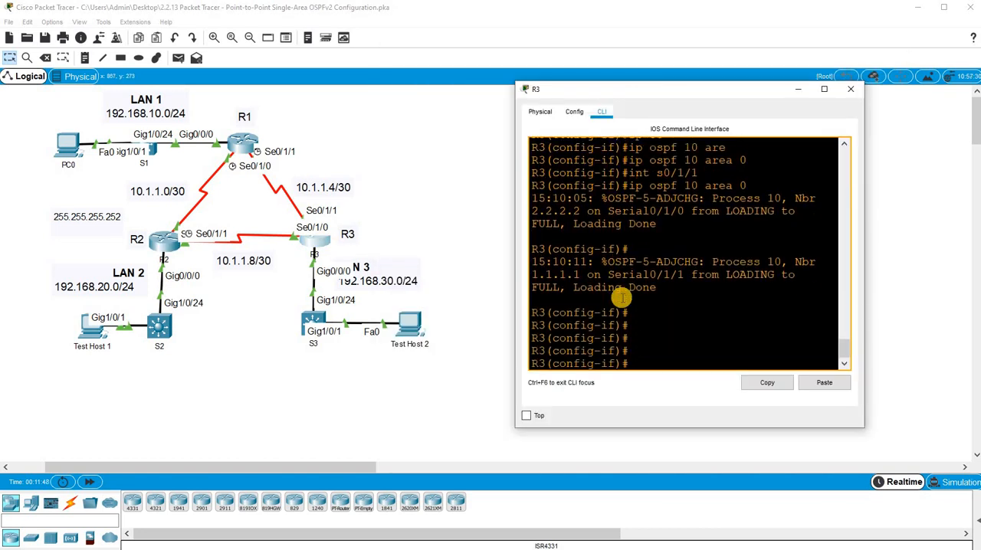
pyautogui.write('ROUTER OSP')
pyautogui.press('Tab')
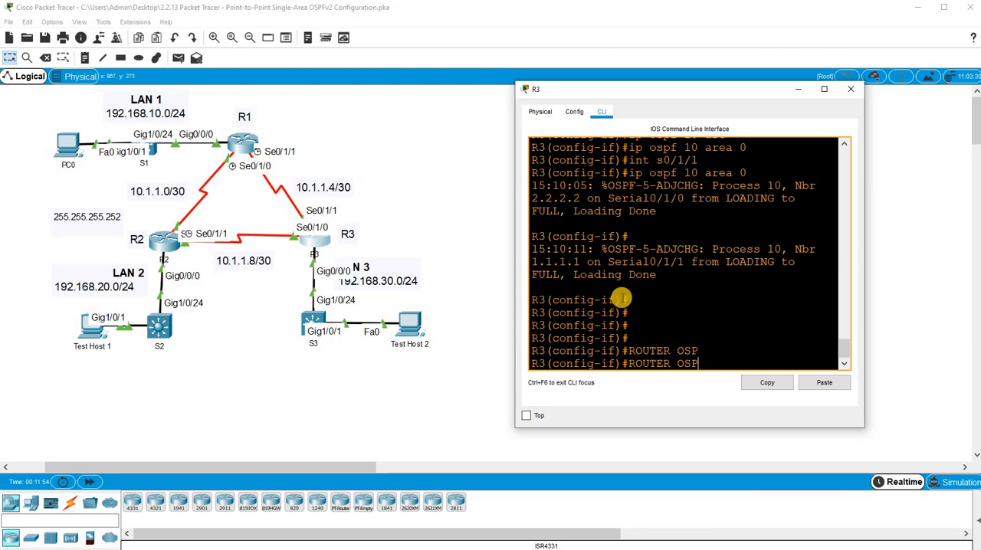
pyautogui.write('1')
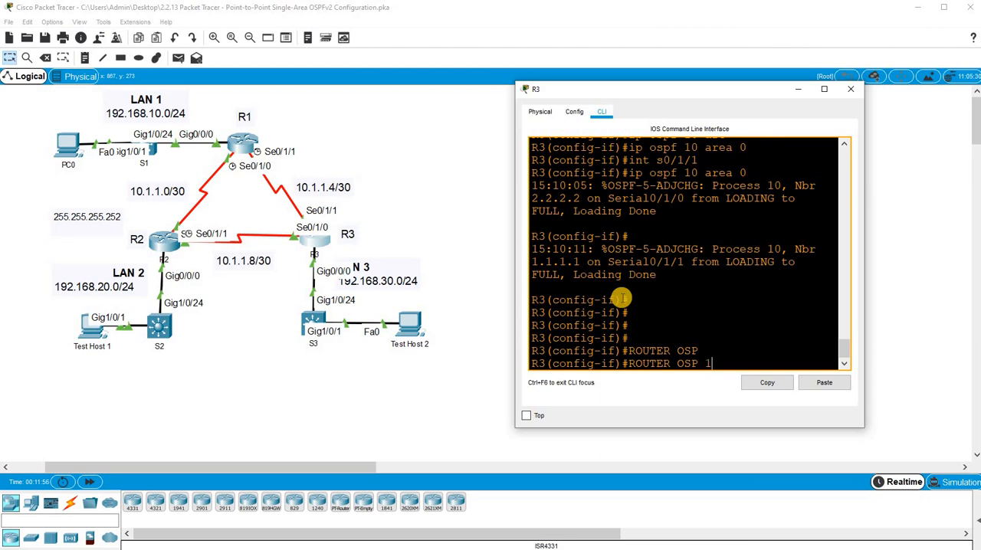
pyautogui.write('0')
pyautogui.press('Return')
pyautogui.write('pas')
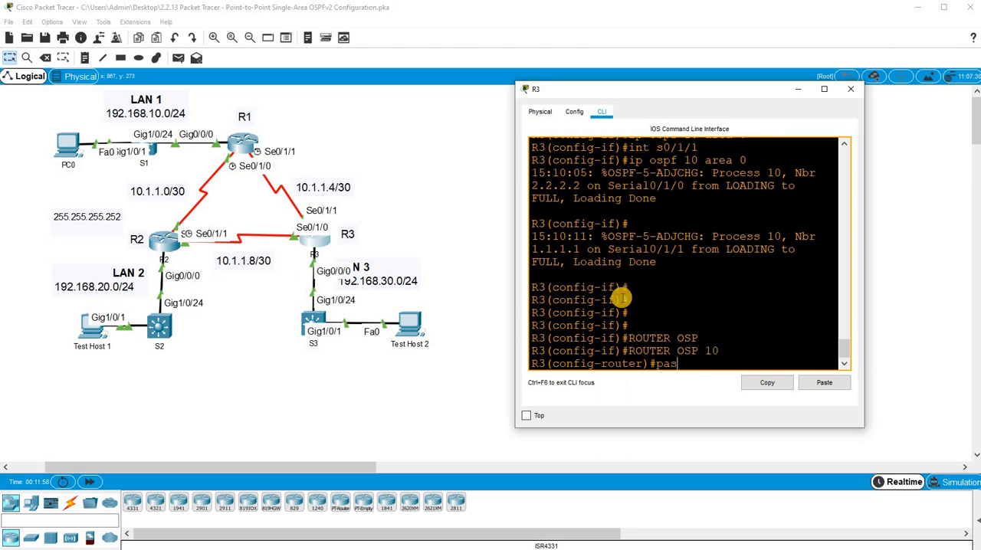
pyautogui.press('Tab')
pyautogui.write('g0/0/0')
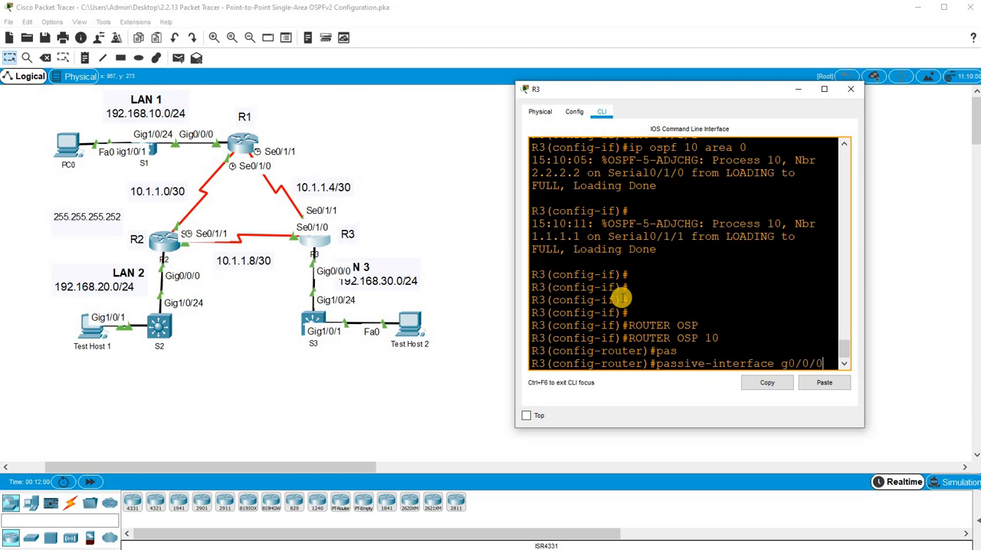
pyautogui.press('Return')
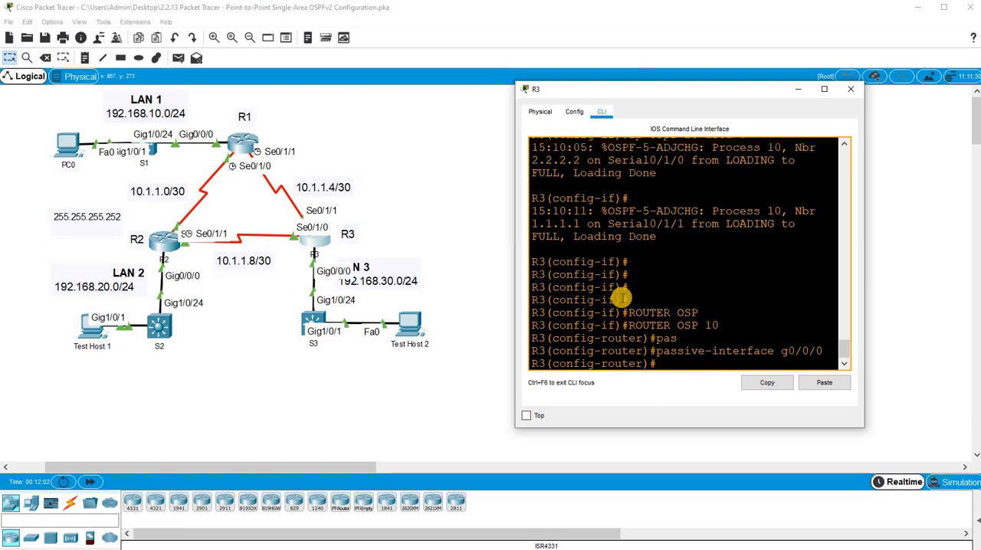
# - Return R3 to privileged EXEC mode and save its configuration with wr
pyautogui.hotkey('ctrl', 'z')
pyautogui.press('Return')
pyautogui.press('Return')
pyautogui.write('wr')
pyautogui.press('Return')
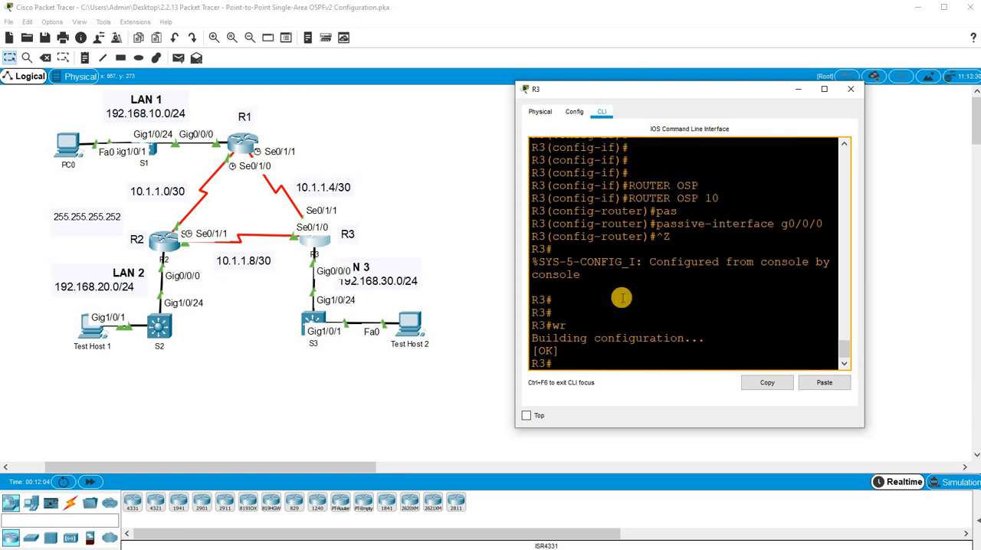
# - Switch to R1's command line and save its configuration from router configuration mode with do wr
pyautogui.click(244, 146)
pyautogui.click(575, 288)
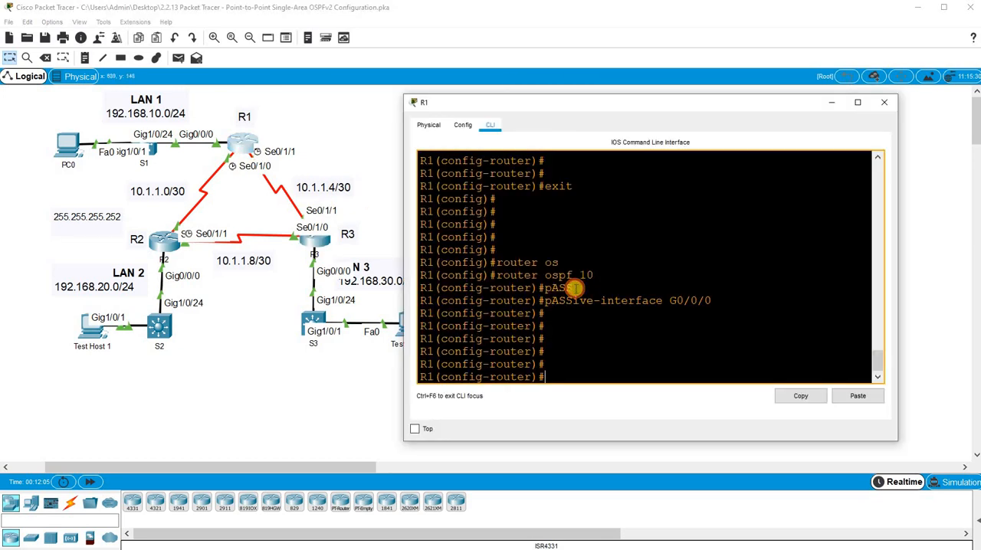
pyautogui.write('do wr')
pyautogui.press('Return')
# - Switch to R2's command line and save its configuration from router configuration mode with do wr
pyautogui.click(168, 240)
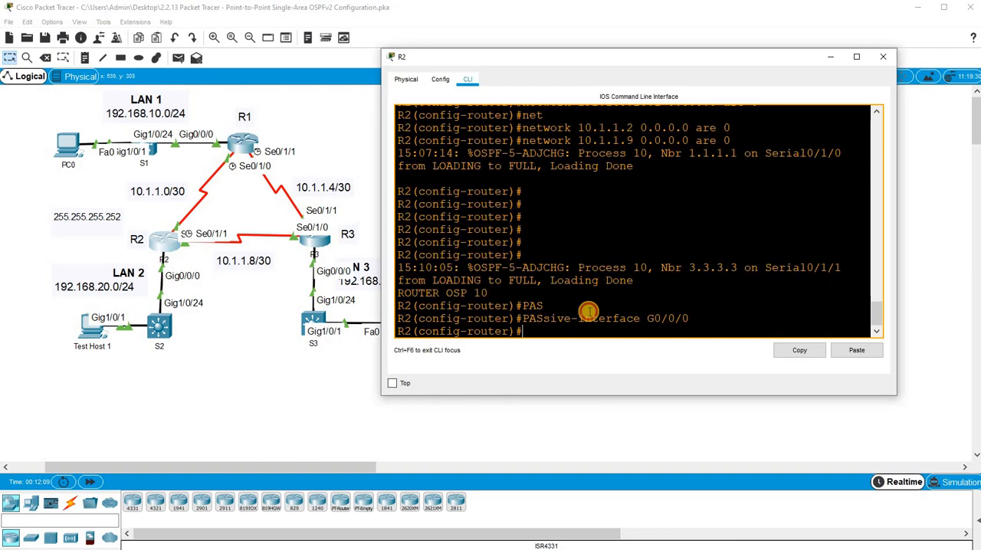
pyautogui.write('do wr')
pyautogui.press('Return')
pyautogui.press('Return')
pyautogui.press('Return')
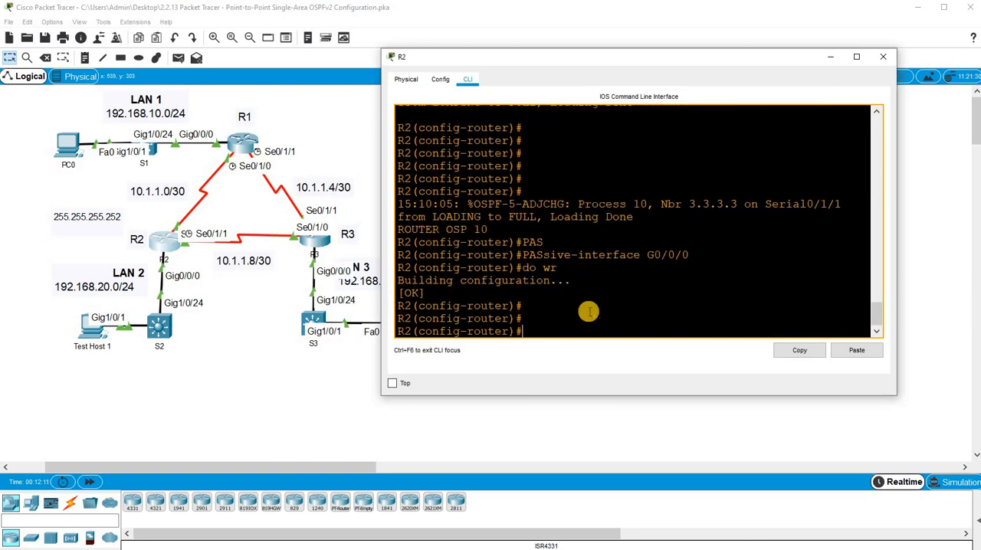
# - Return R2 to privileged EXEC mode and save its configuration again with wr
pyautogui.press('Return')
pyautogui.press('Return')
pyautogui.press('Return')
pyautogui.press('Return')
pyautogui.press('Return')
pyautogui.hotkey('ctrl', 'z')
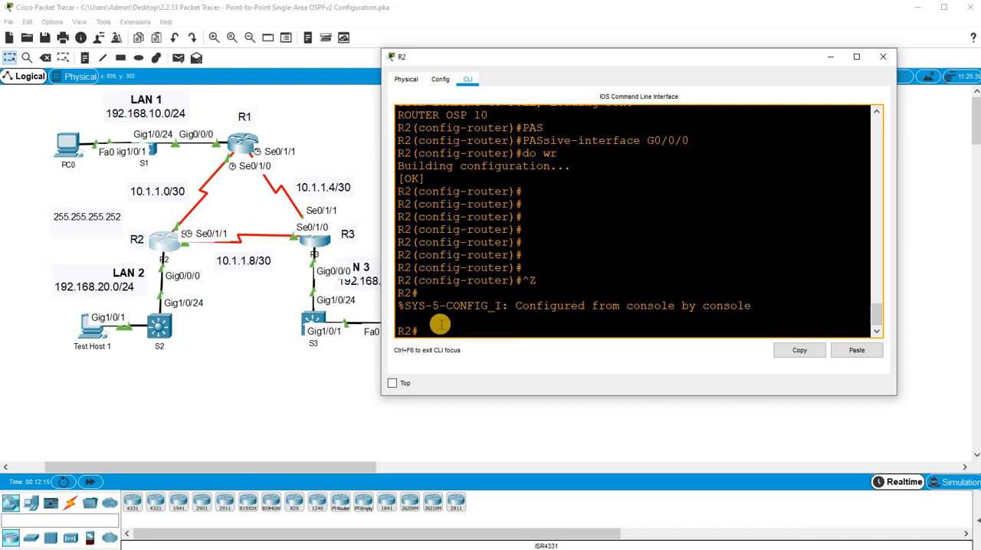
pyautogui.write('wr')
pyautogui.press('Return')
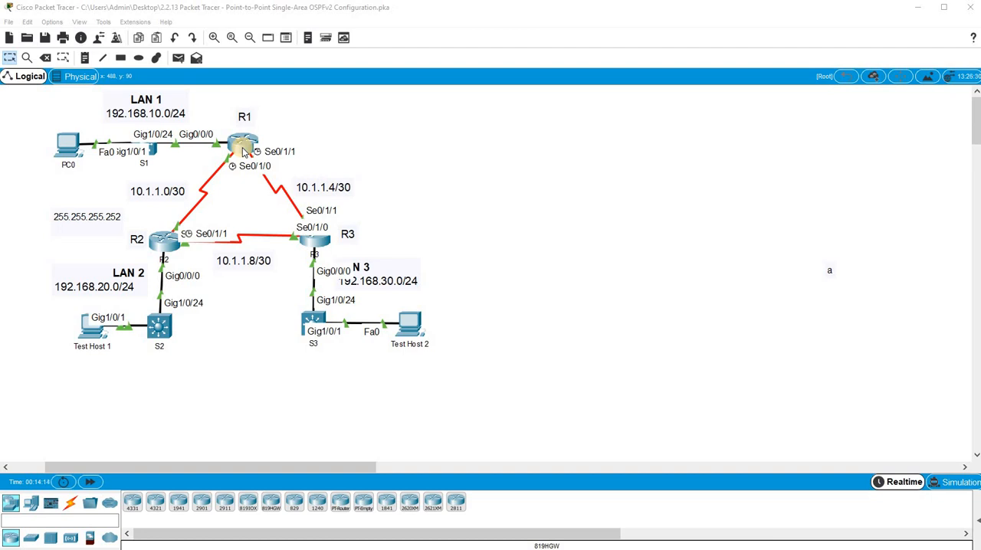
# - Open R1's command line and display its running configuration up to the router ospf 10 section
pyautogui.click(244, 151)
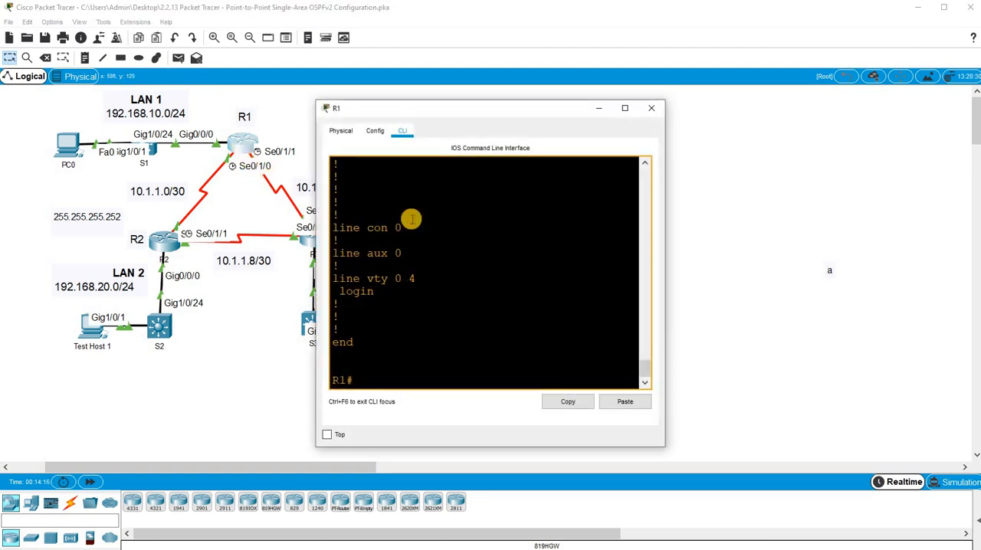
pyautogui.press('Return')
pyautogui.press('Return')
pyautogui.press('Return')
pyautogui.write('sh run')
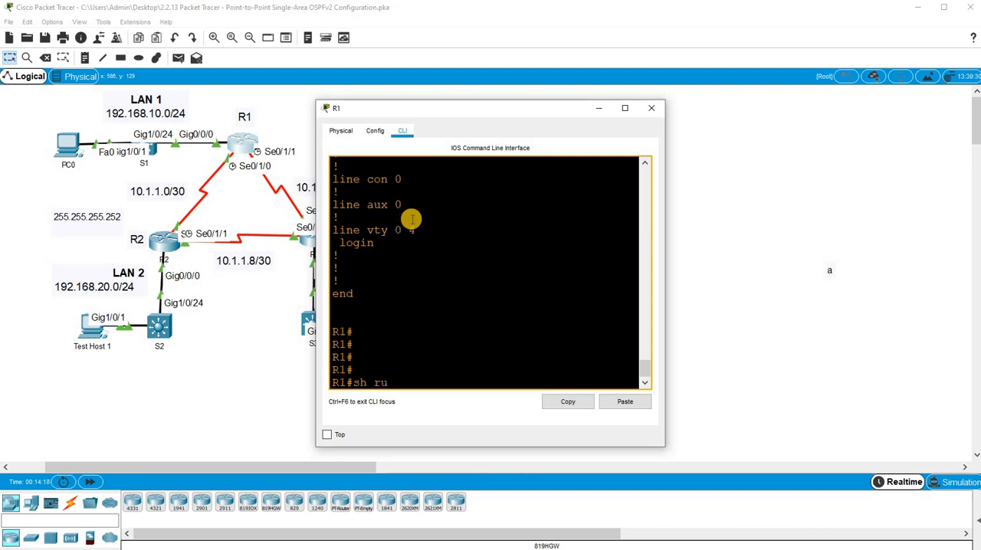
pyautogui.press('Return')
pyautogui.press('space')
pyautogui.press('space')
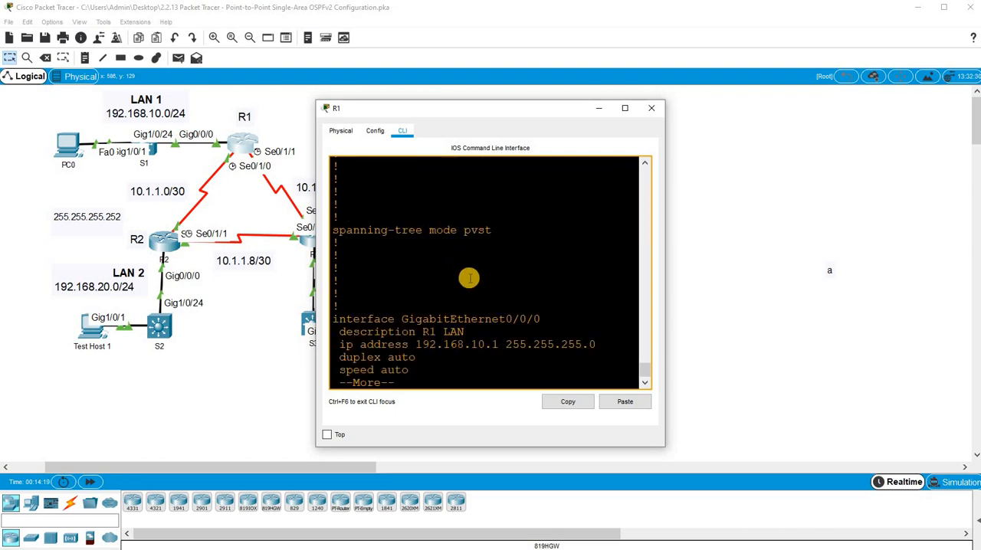
pyautogui.press('space')
# - Examine the OSPF process 10 section of R1's running configuration, highlighting its network statements
pyautogui.moveTo(333, 192); pyautogui.dragTo(353, 193)
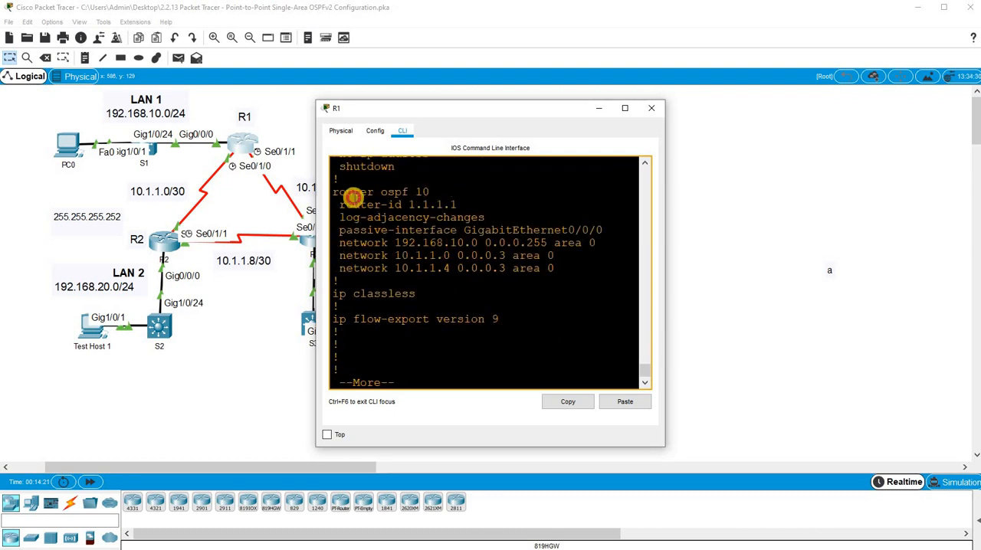
pyautogui.moveTo(439, 197); pyautogui.dragTo(564, 279)
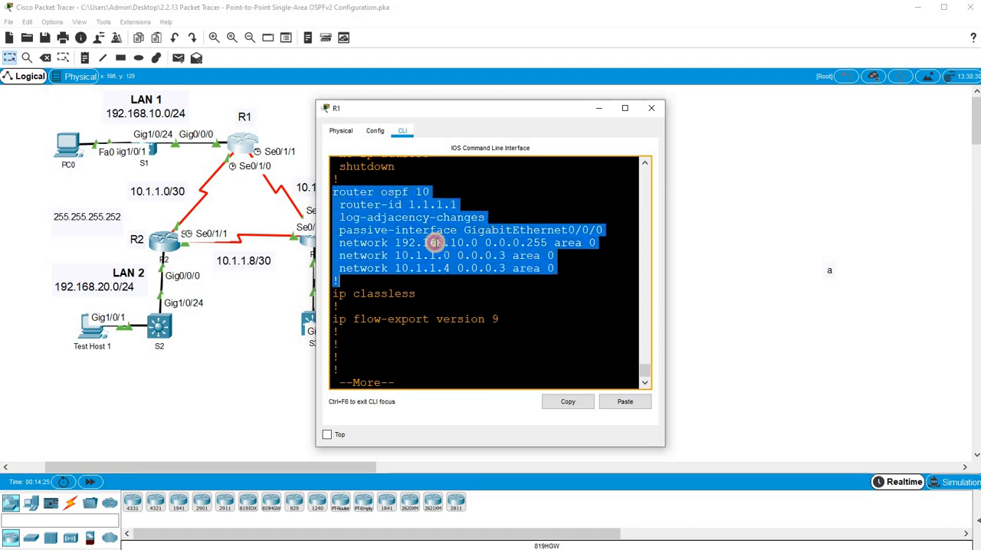
pyautogui.moveTo(395, 242); pyautogui.dragTo(455, 254)
pyautogui.moveTo(394, 267); pyautogui.dragTo(546, 268)
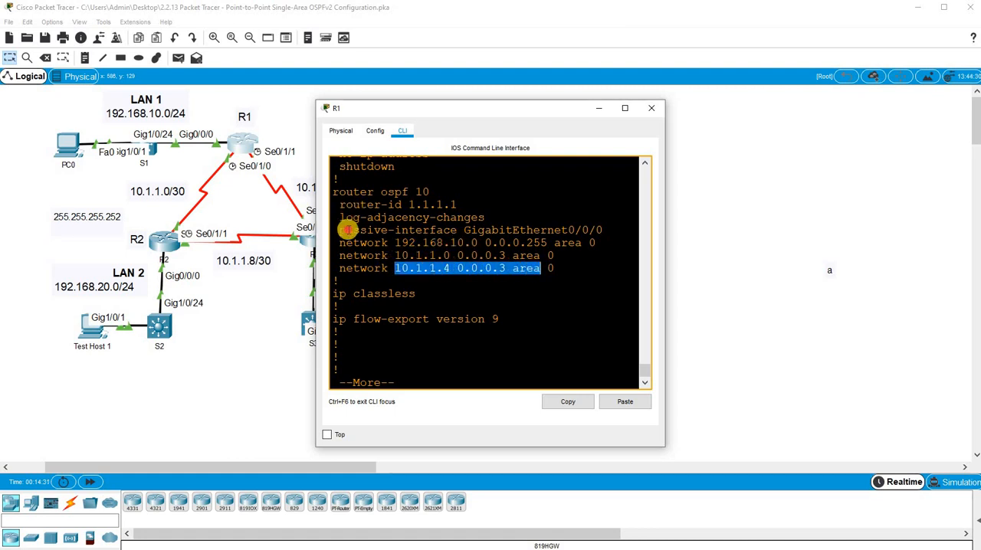
# - Highlight R1's passive-interface line, then open R2's command line and display its running configuration through the router ospf 10 section
pyautogui.moveTo(341, 230); pyautogui.dragTo(601, 231)
pyautogui.click(171, 244)
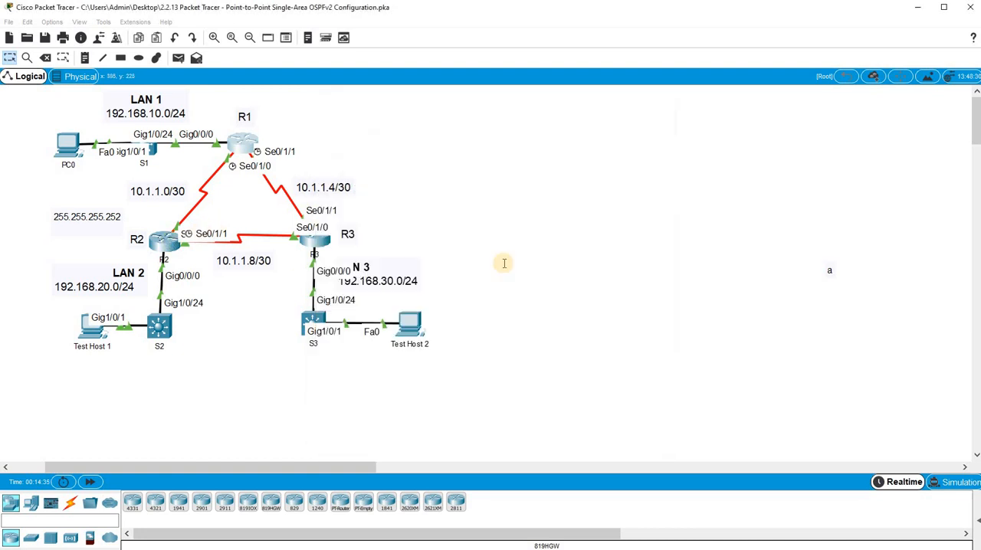
pyautogui.click(502, 261)
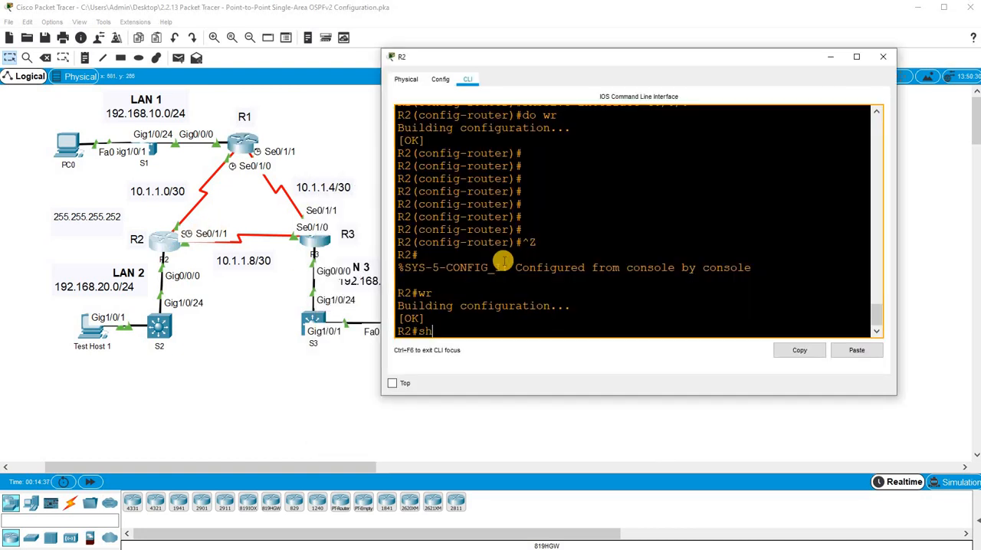
pyautogui.press('Return')
pyautogui.press('space')
pyautogui.press('space')
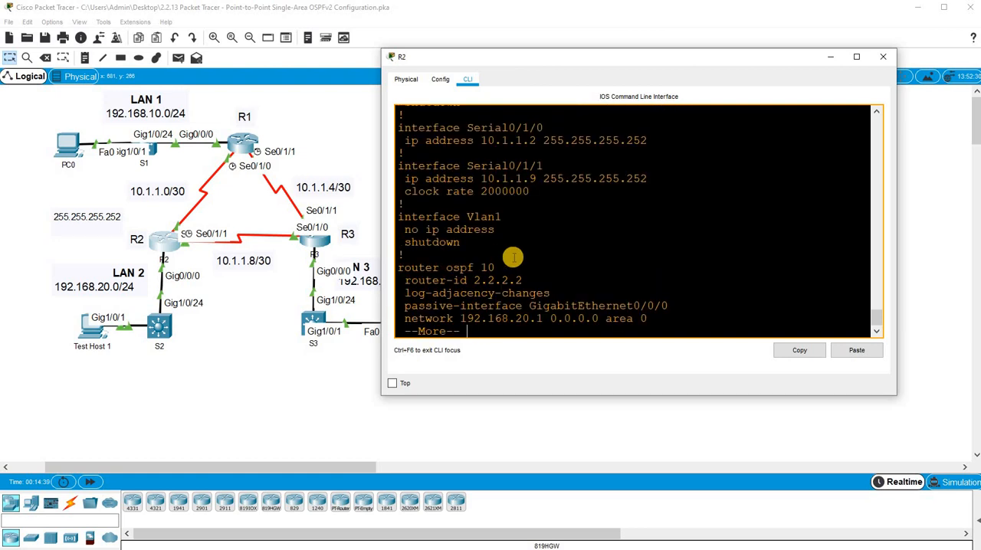
pyautogui.press('space')
pyautogui.scroll(5, 547, 237)
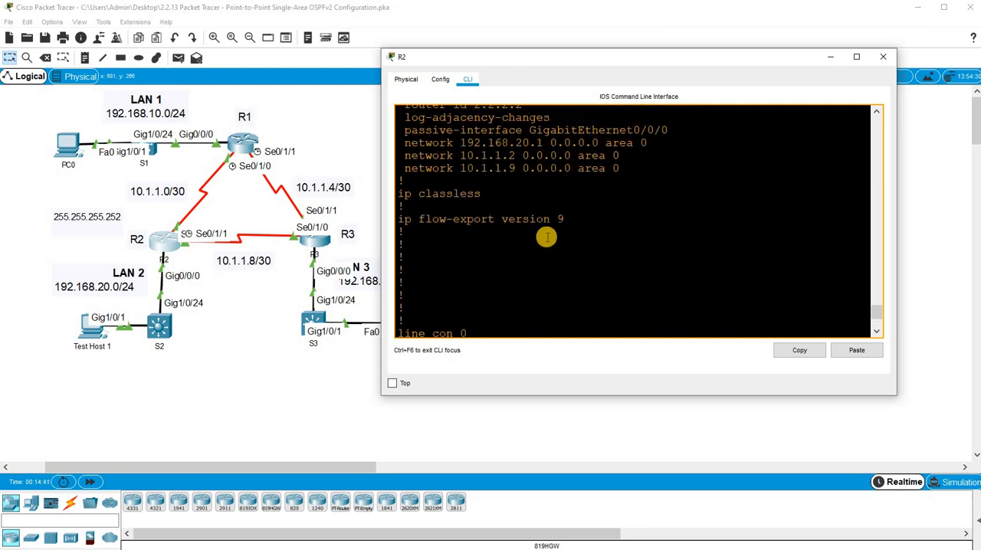
# - Examine the router ospf 10 section of R2's running configuration, highlighting the router ID and the host addresses in its network statements
pyautogui.moveTo(614, 243); pyautogui.dragTo(400, 173)
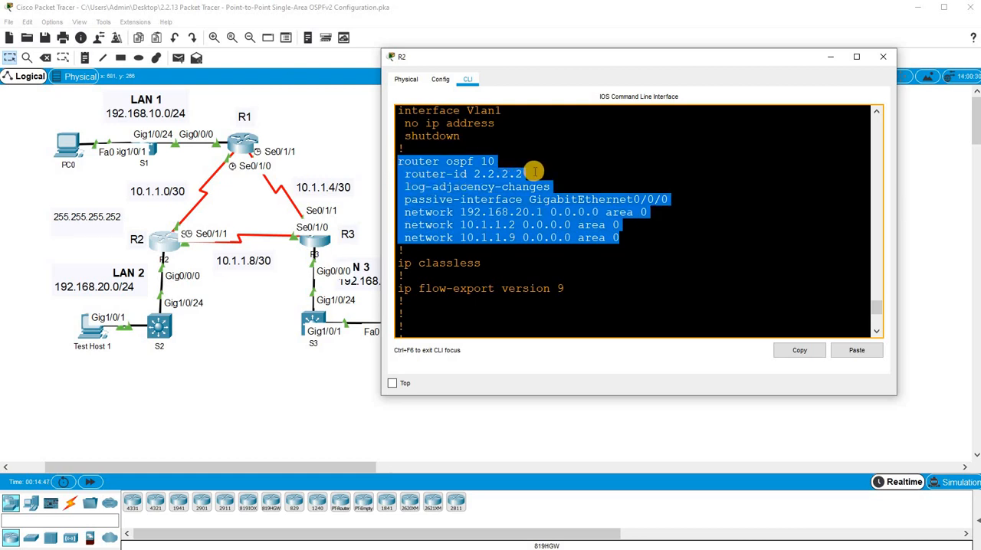
pyautogui.moveTo(523, 174); pyautogui.dragTo(473, 175)
pyautogui.click(491, 222)
pyautogui.click(196, 266)
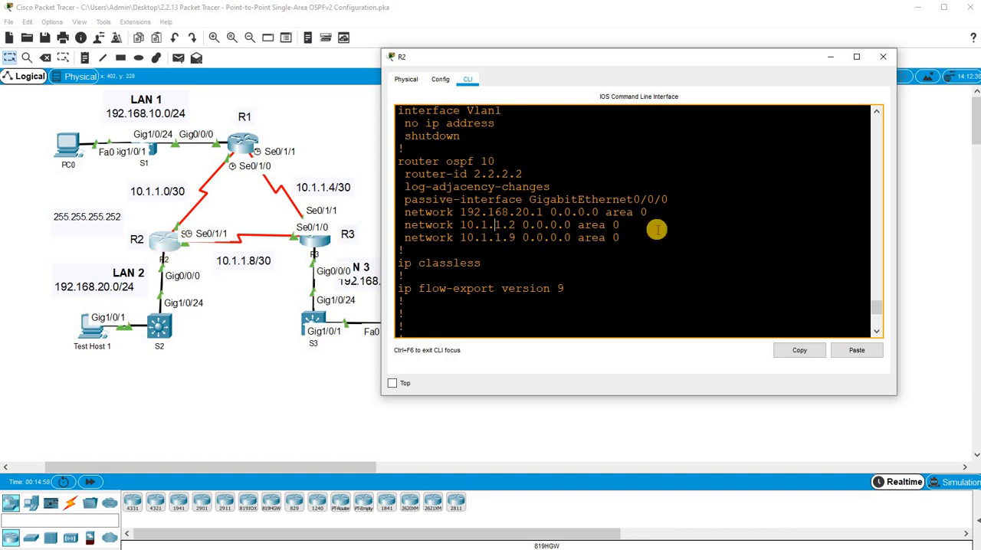
pyautogui.click(515, 240)
pyautogui.moveTo(515, 241)
pyautogui.mouseDown()
pyautogui.moveTo(444, 210)
pyautogui.moveTo(547, 193)
pyautogui.moveTo(511, 227)
pyautogui.moveTo(516, 236)
pyautogui.moveTo(516, 225)
pyautogui.mouseUp()
pyautogui.click(511, 237)
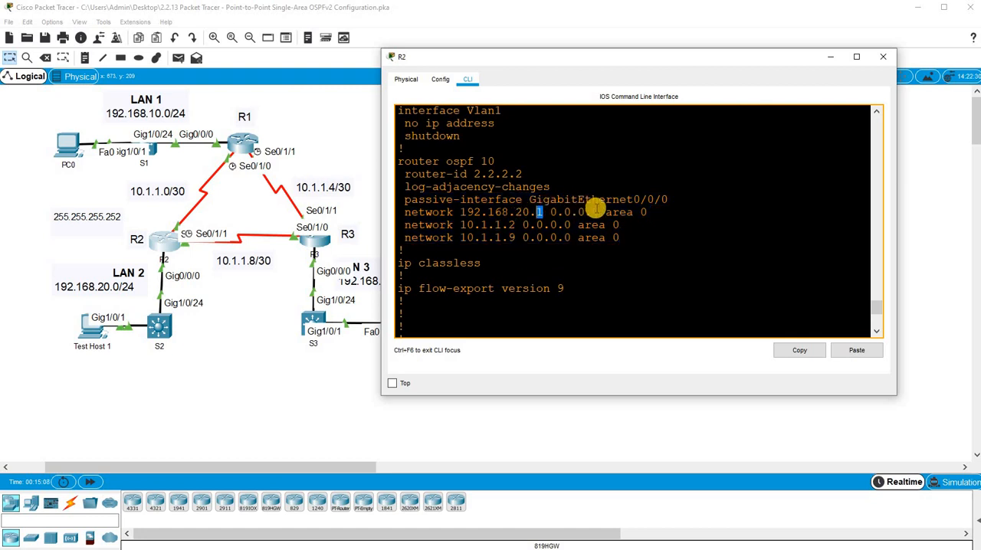
# - Check the wildcard mask and area numbers in the network statements of R2's OSPF section
pyautogui.doubleClick(567, 212)
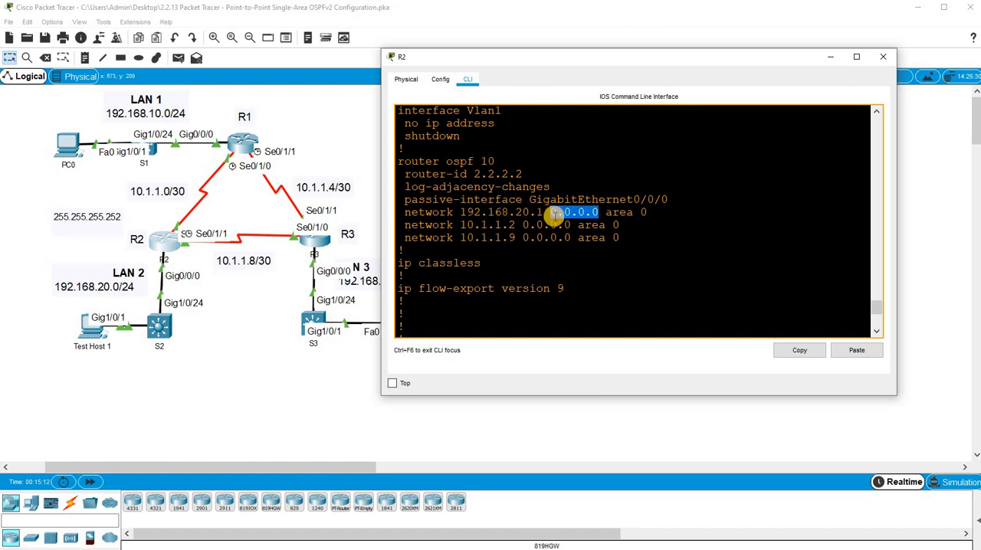
pyautogui.click(556, 217)
pyautogui.moveTo(649, 214); pyautogui.dragTo(636, 212)
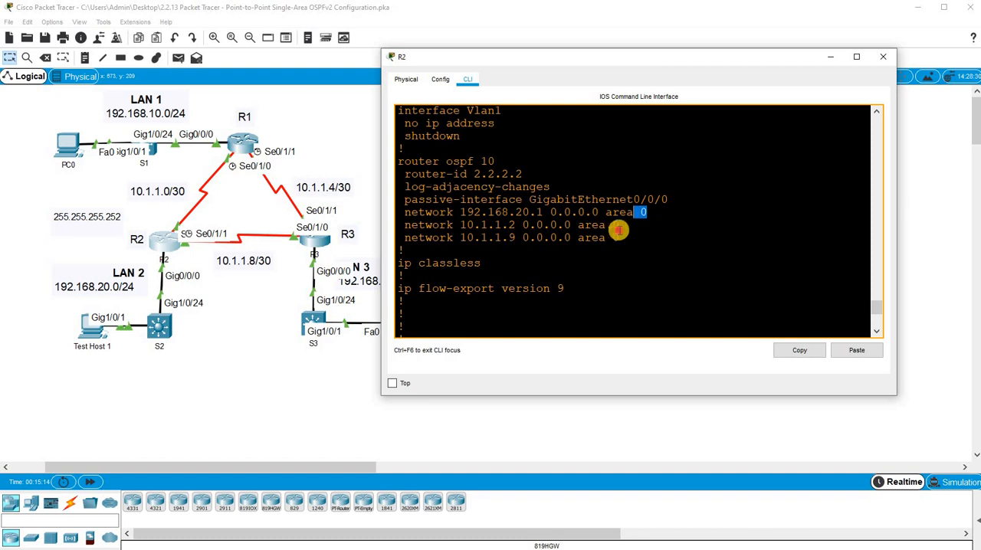
pyautogui.doubleClick(619, 230)
pyautogui.doubleClick(619, 243)
# - Open R3's command line, display its running configuration through the router ospf 10 section and highlight the passive-interface line
pyautogui.click(321, 244)
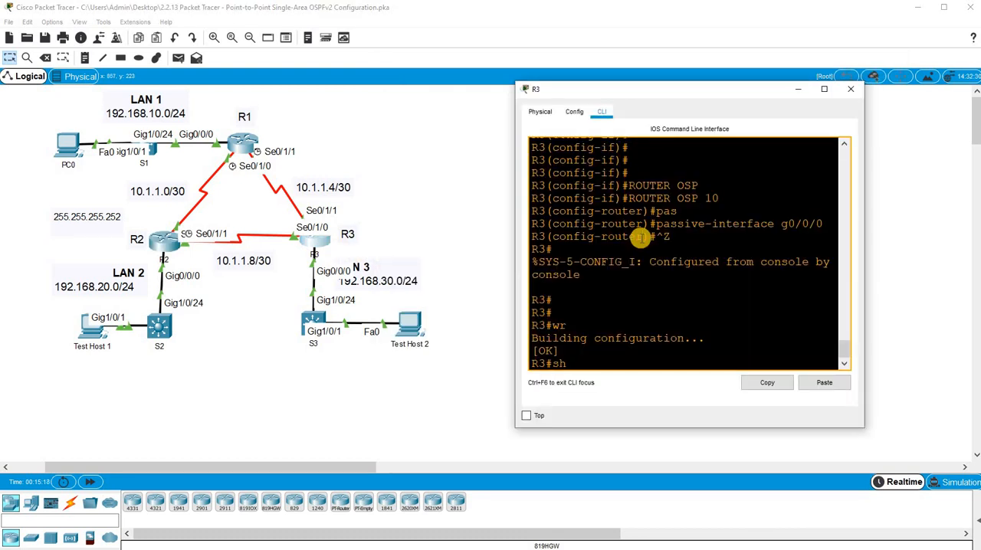
pyautogui.press('Return')
pyautogui.press('space')
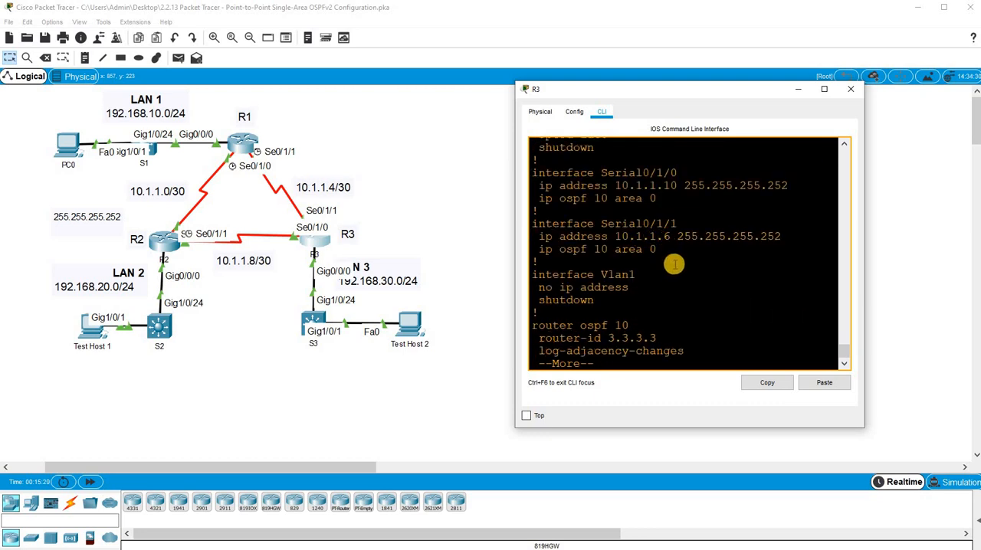
pyautogui.press('space')
pyautogui.scroll(6, 667, 260)
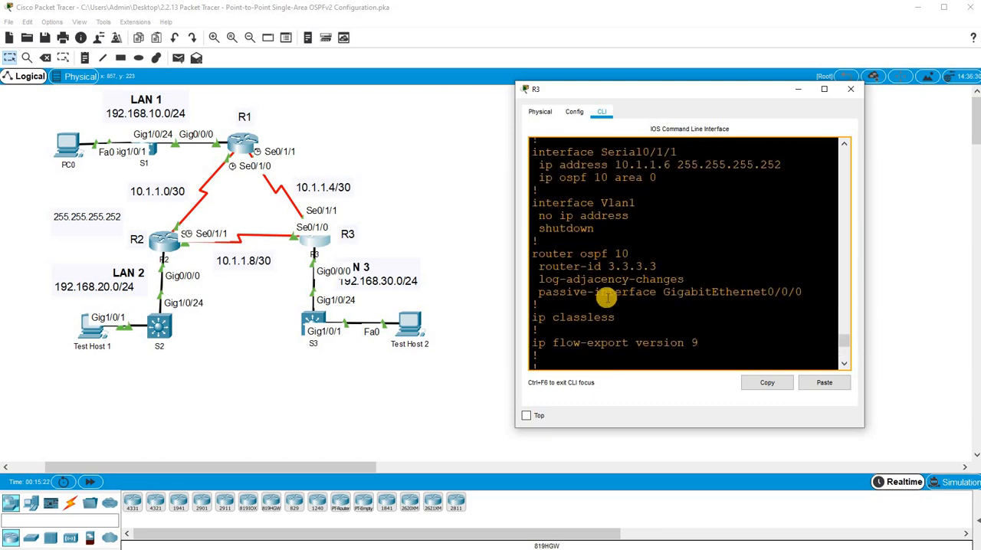
pyautogui.moveTo(802, 291); pyautogui.dragTo(587, 292)
# - Examine the ip ospf 10 area 0 lines under Serial0/1/1, Serial0/1/0 and GigabitEthernet0/0/0 in R3's running configuration
pyautogui.moveTo(656, 266); pyautogui.dragTo(679, 256)
pyautogui.scroll(3, 636, 260)
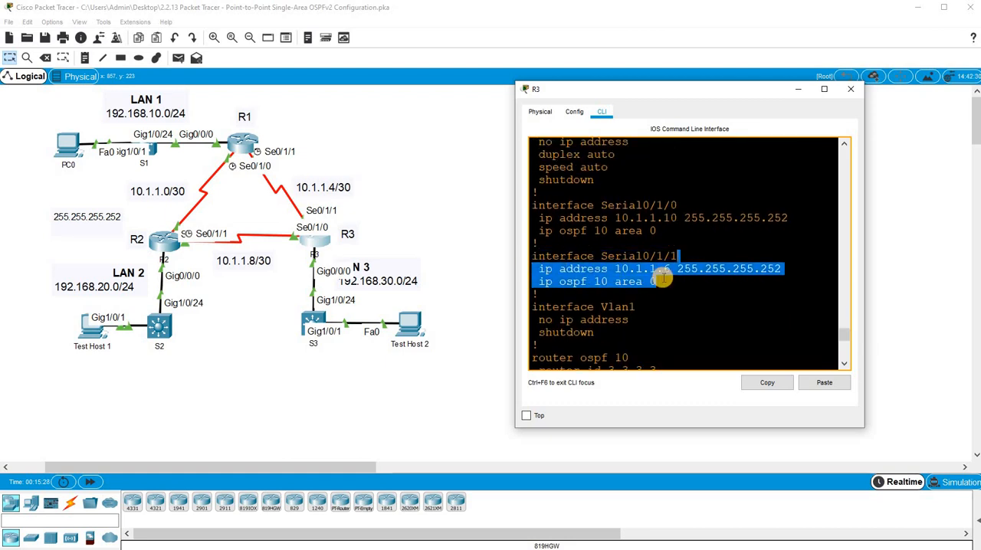
pyautogui.click(589, 281)
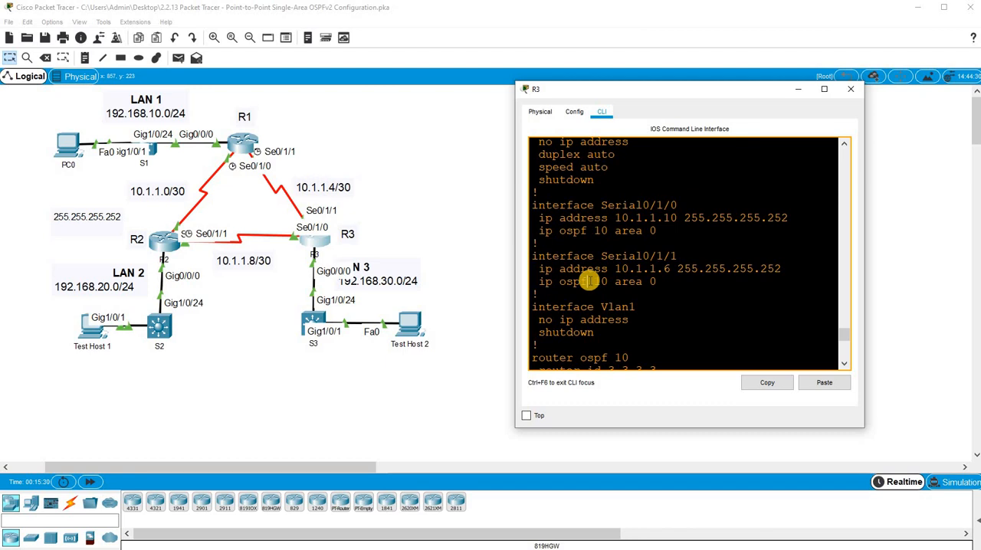
pyautogui.moveTo(657, 281); pyautogui.dragTo(546, 282)
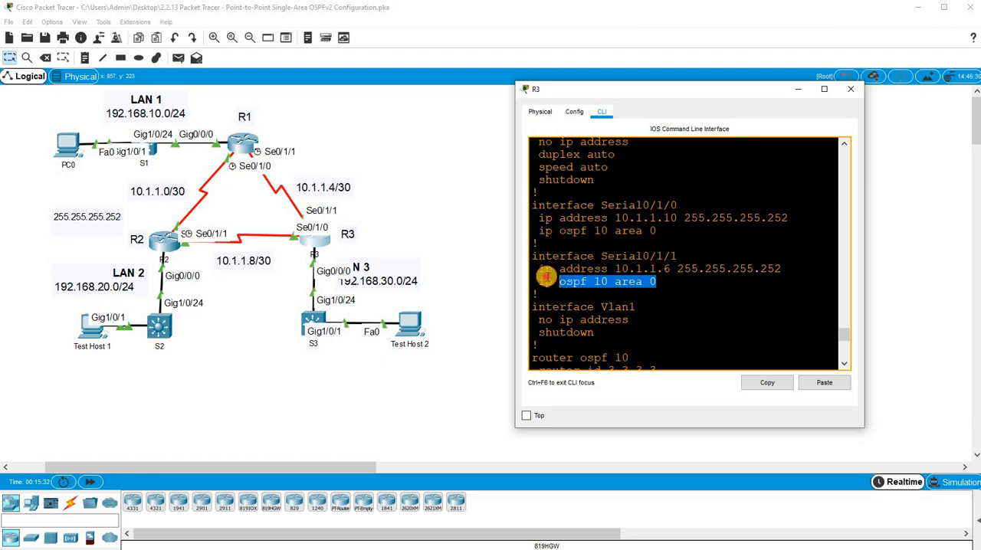
pyautogui.click(649, 260)
pyautogui.scroll(1, 662, 259)
pyautogui.moveTo(657, 265); pyautogui.dragTo(546, 265)
pyautogui.scroll(4, 610, 240)
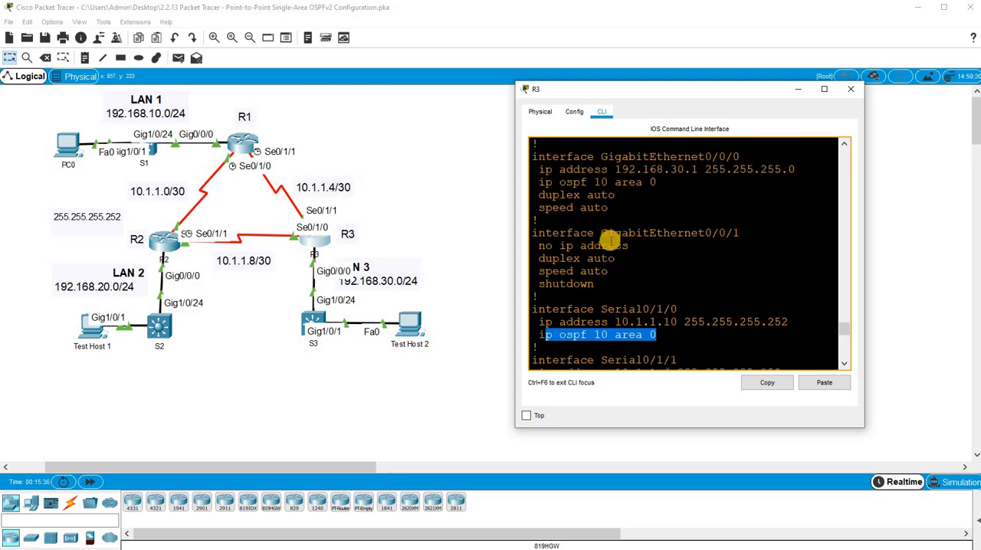
pyautogui.moveTo(658, 255); pyautogui.dragTo(533, 256)
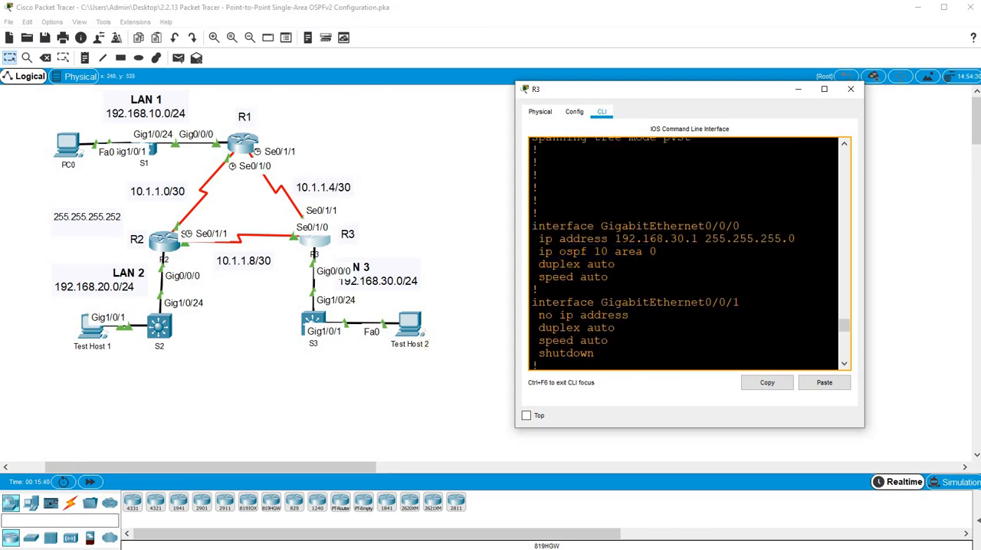